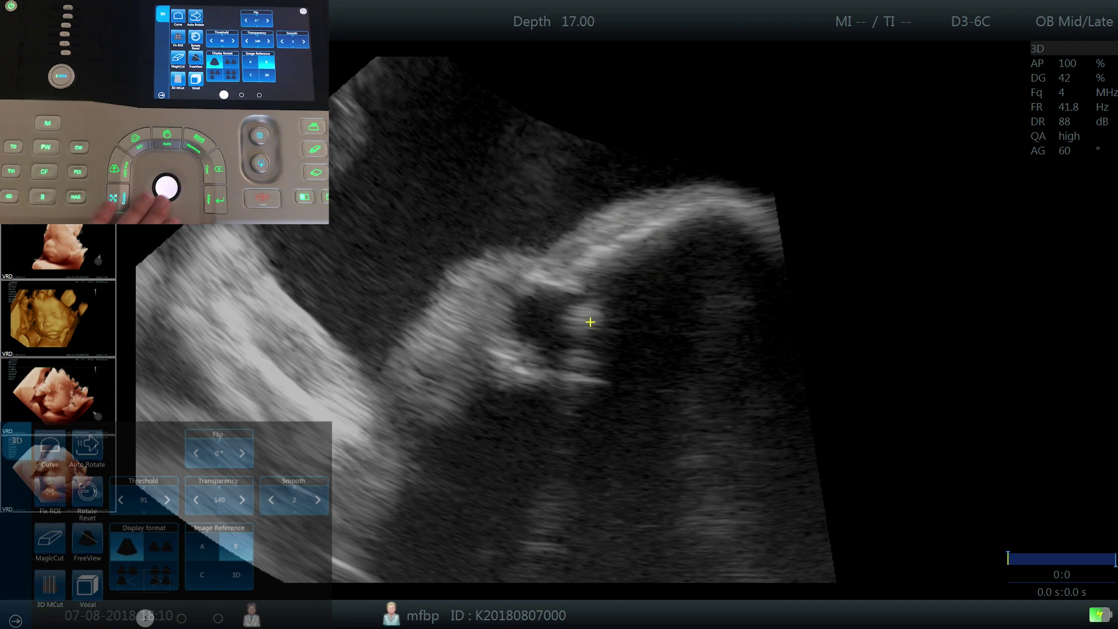
# Set the flip angle to 90° and make the 3D rendering the reference image
pyautogui.click(195, 453)
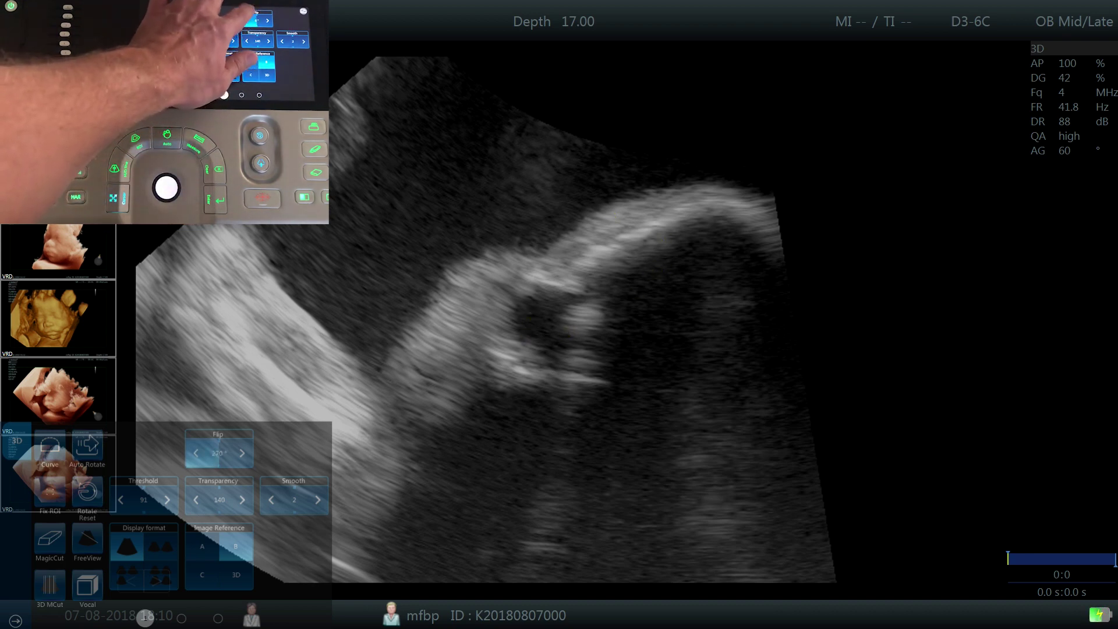
pyautogui.click(196, 453)
pyautogui.click(195, 453)
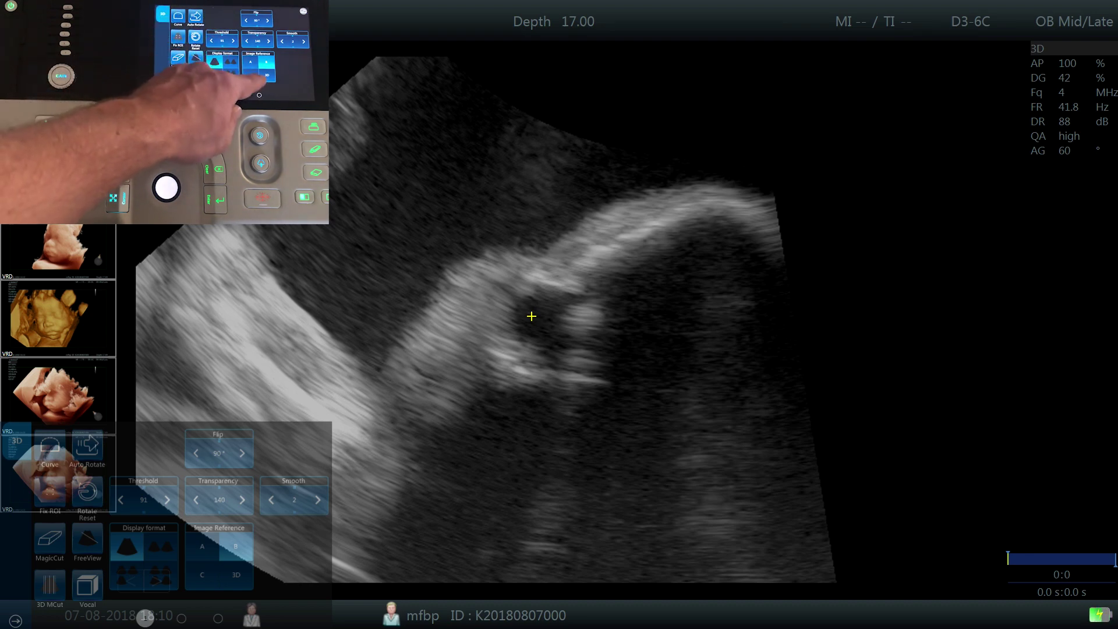
pyautogui.click(236, 575)
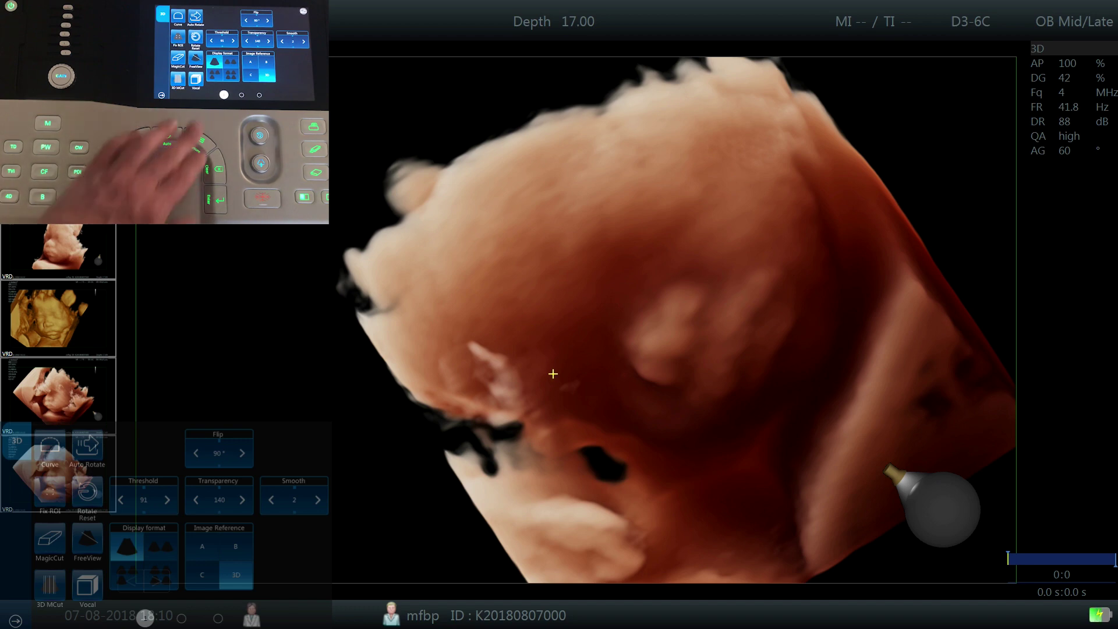
# Flip the 3D rendering in 90° increments to 180° and switch the image reference to B
pyautogui.click(196, 453)
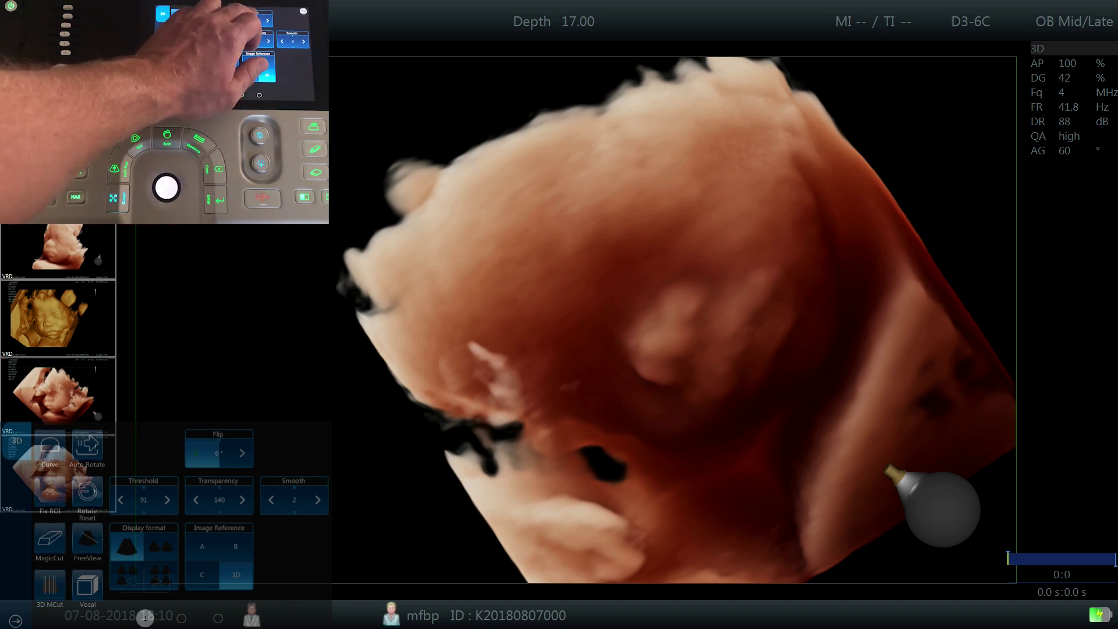
pyautogui.click(196, 454)
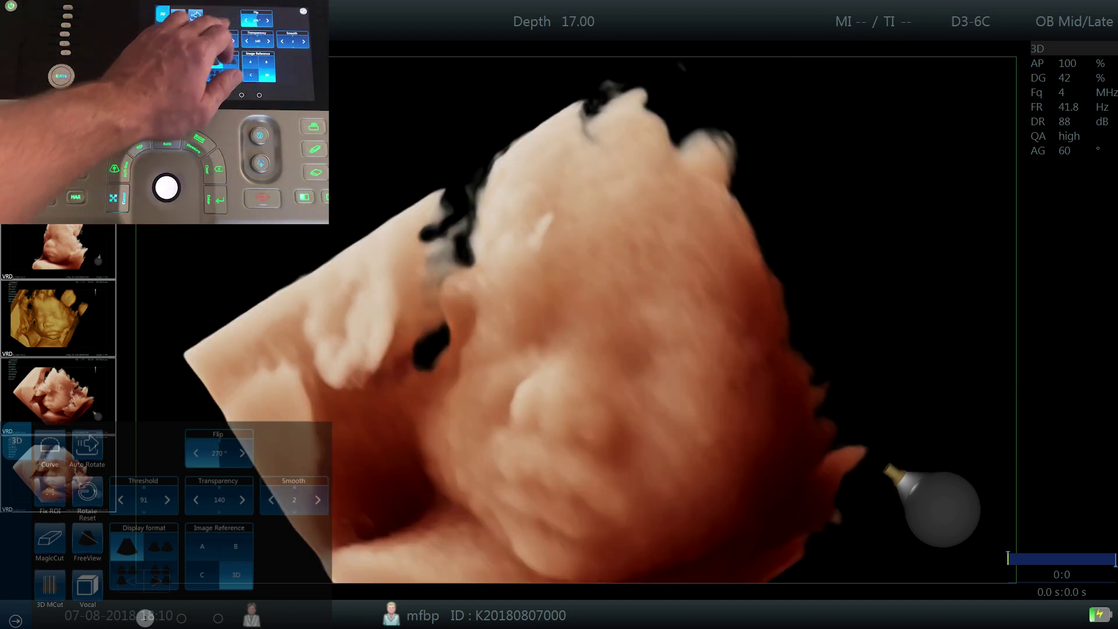
pyautogui.click(195, 453)
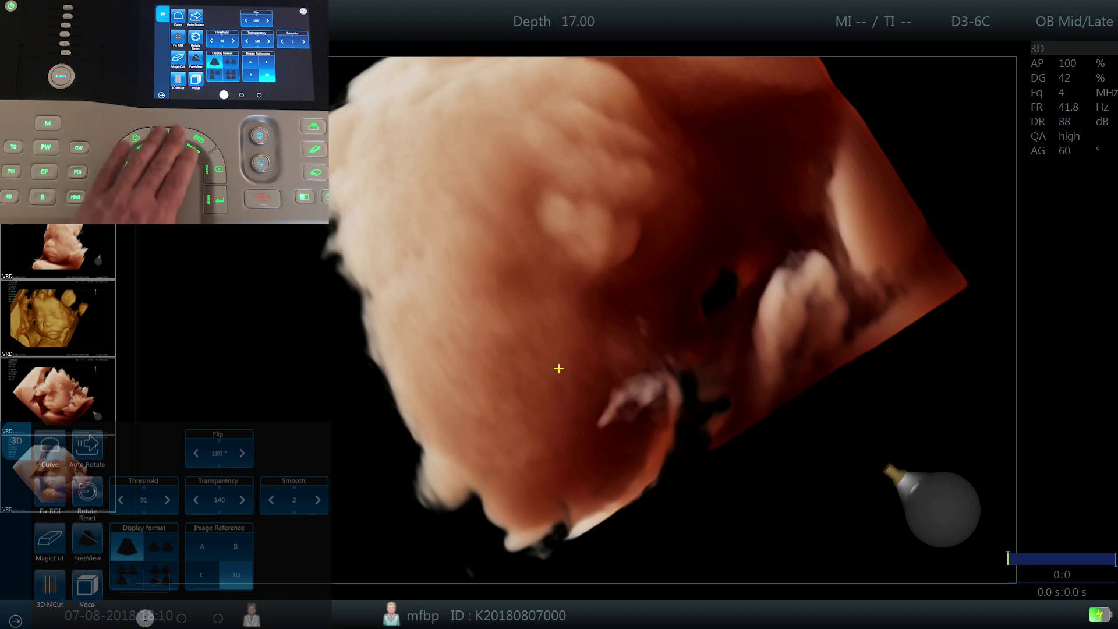
pyautogui.click(236, 547)
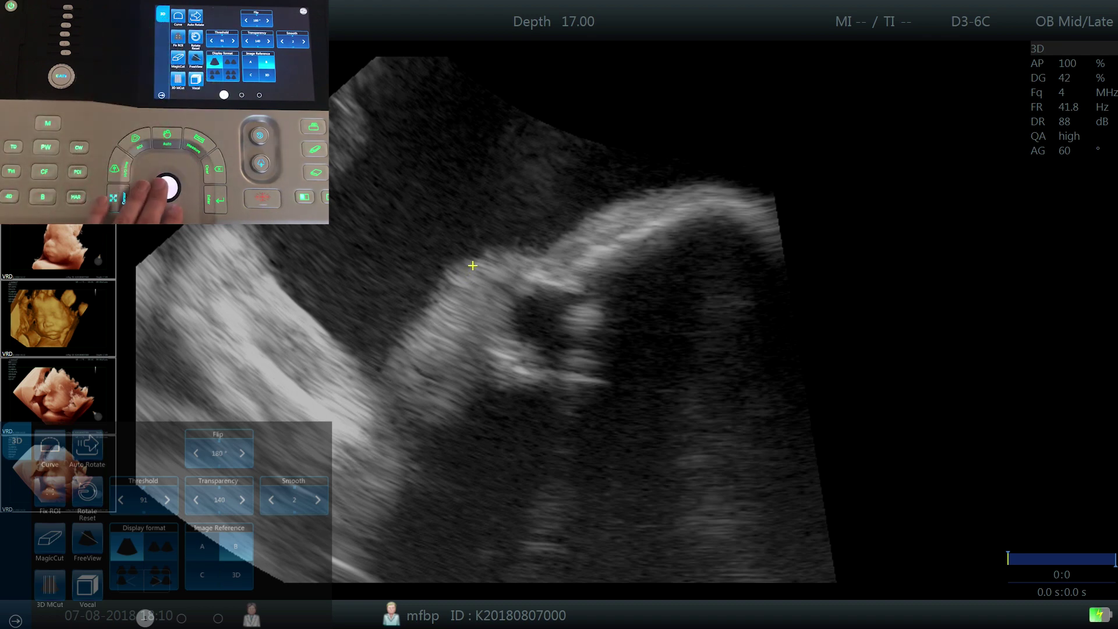
# Set the transparency to 210 and show the B plane beside the 3D rendering in the dual display format
pyautogui.click(242, 500)
pyautogui.click(243, 499)
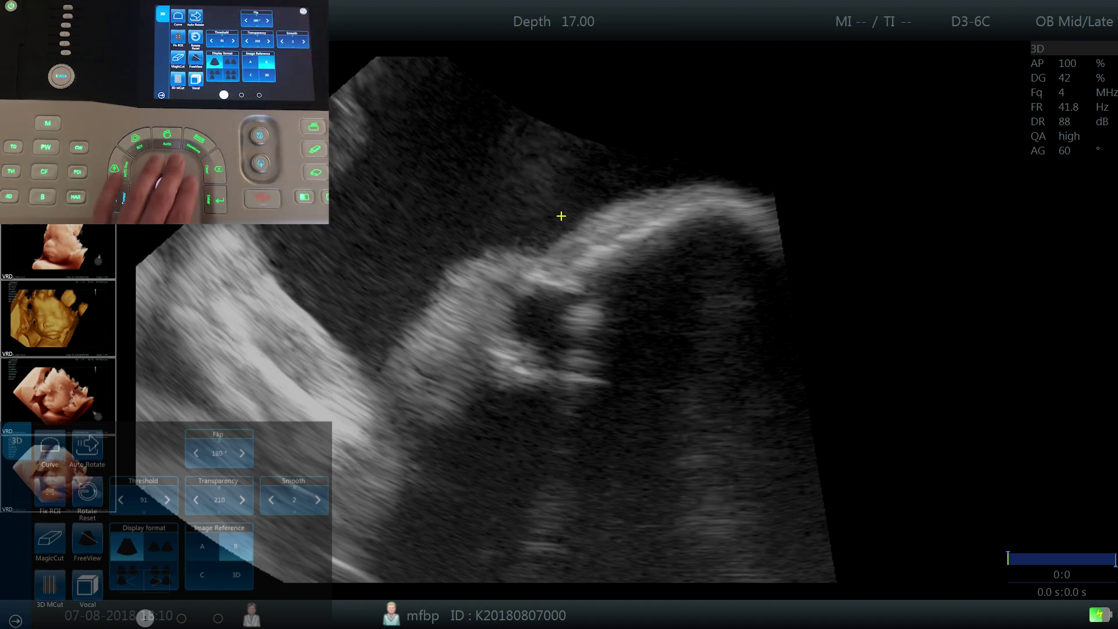
pyautogui.press('Return')
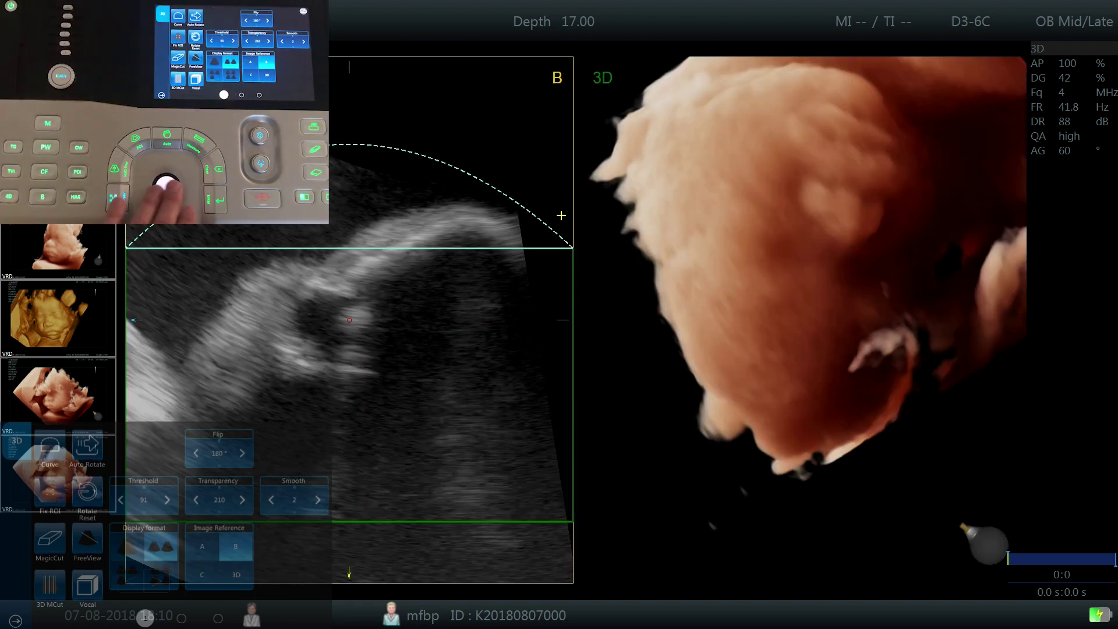
# Set the flip angle to 0° and move the region of interest's upper line slightly higher on plane B
pyautogui.click(195, 453)
pyautogui.click(195, 453)
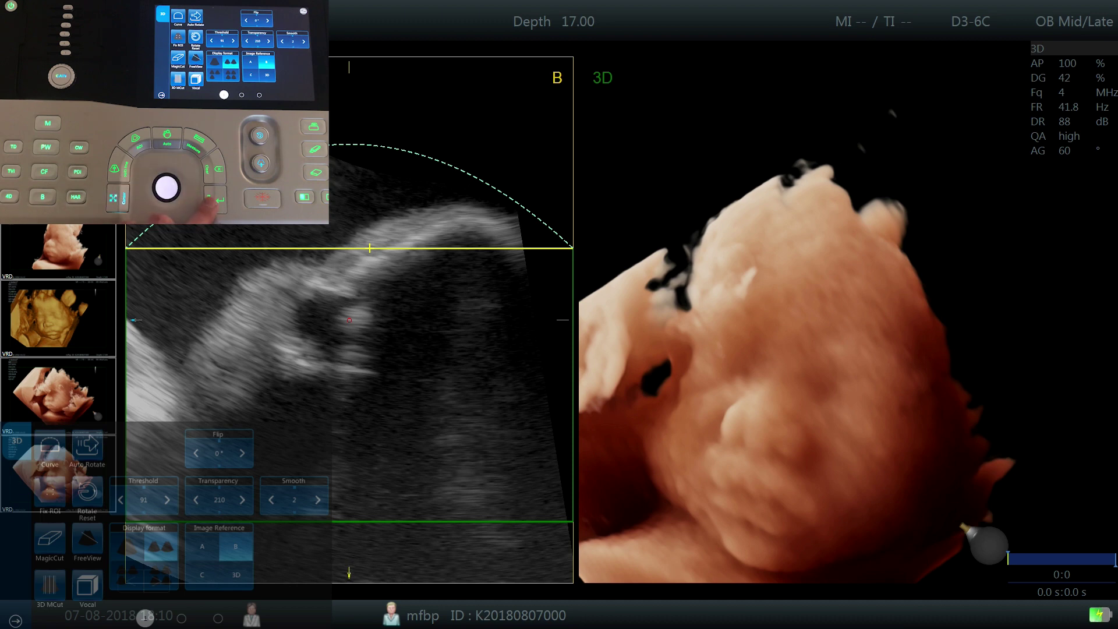
pyautogui.moveTo(371, 255); pyautogui.dragTo(381, 228)
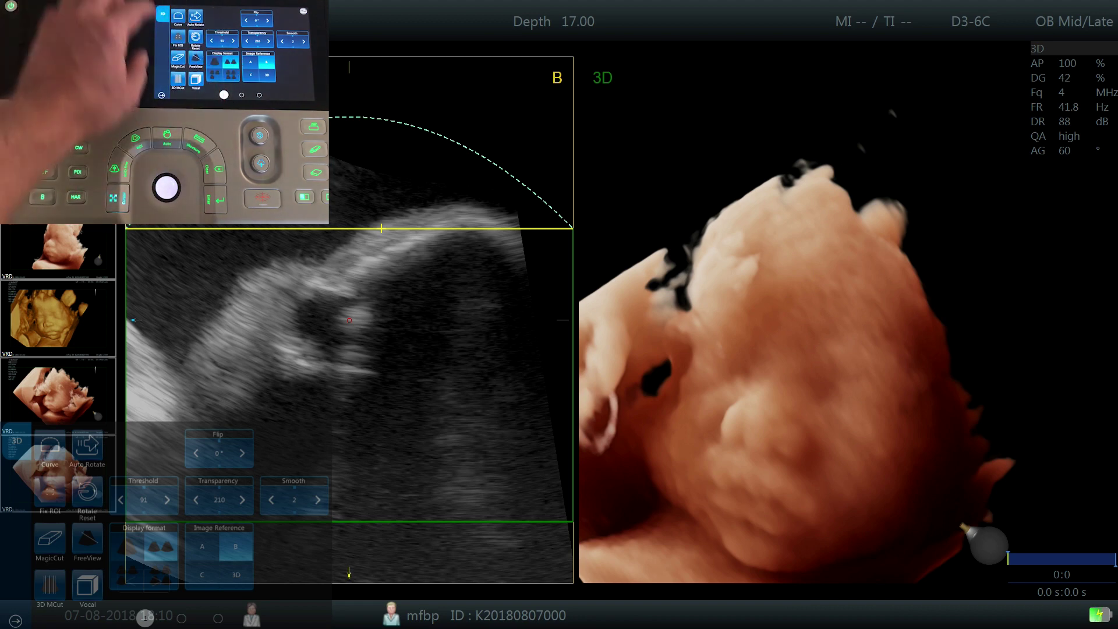
# Switch to the four-image display format and readjust the height of the region of interest's upper line above the face
pyautogui.click(160, 575)
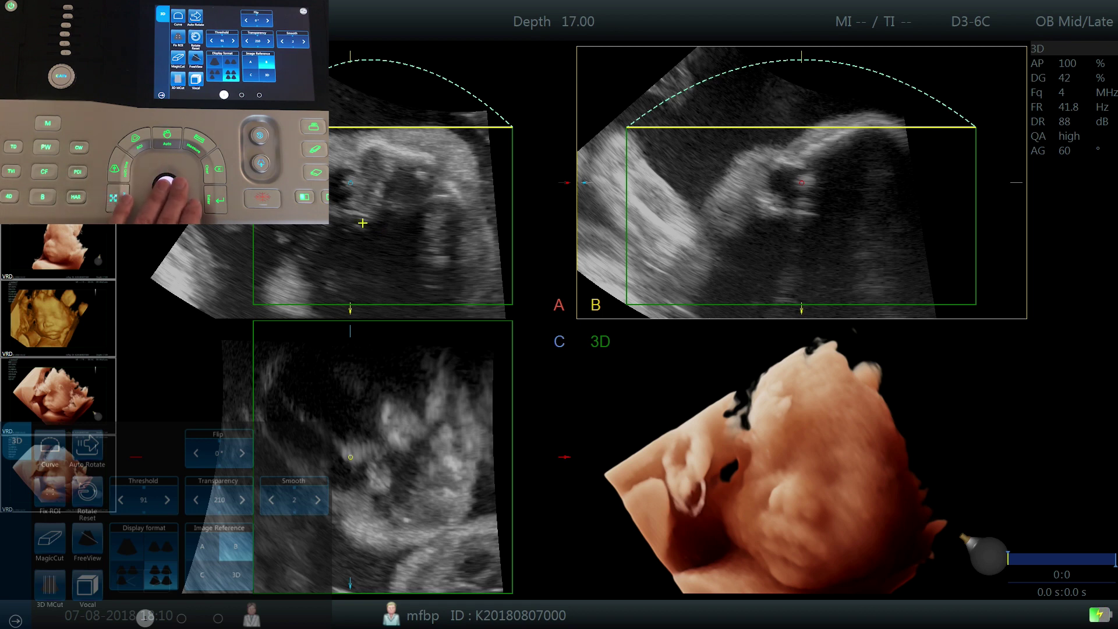
pyautogui.moveTo(361, 207); pyautogui.dragTo(361, 178)
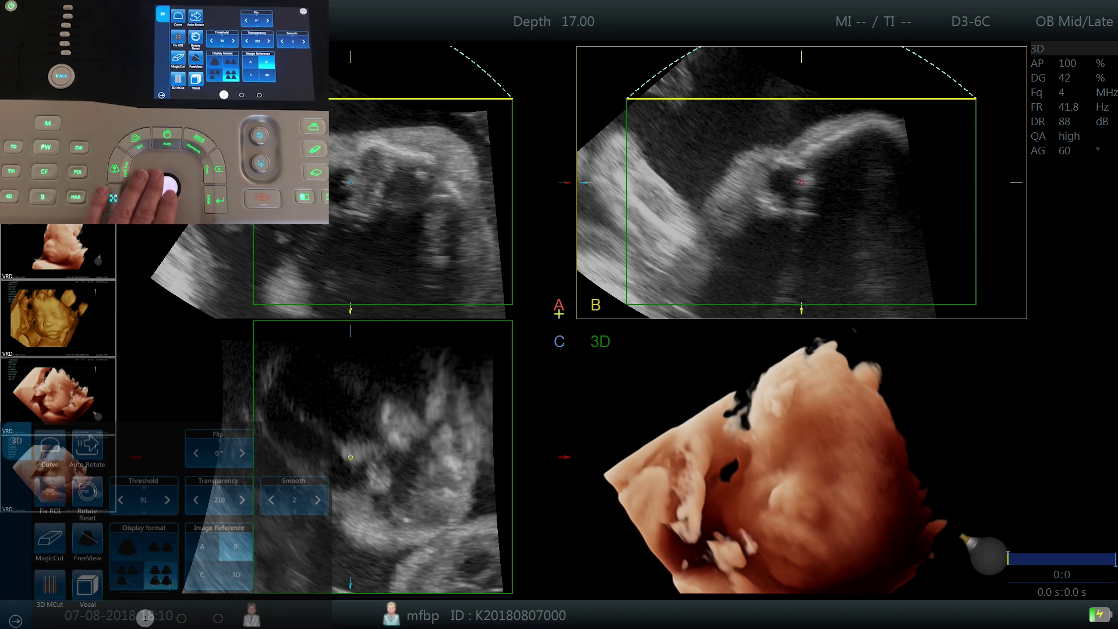
pyautogui.moveTo(802, 99); pyautogui.dragTo(802, 188)
pyautogui.moveTo(382, 187); pyautogui.dragTo(382, 206)
# Make plane A the reference image and release the region of interest's upper line
pyautogui.moveTo(531, 279); pyautogui.dragTo(519, 222)
pyautogui.click(519, 221)
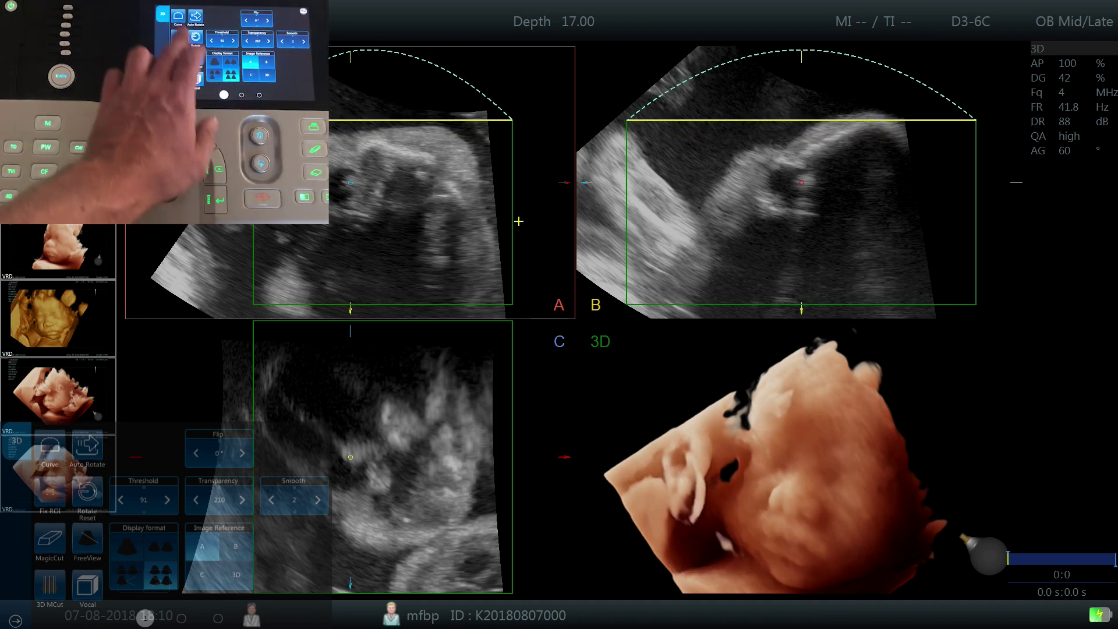
pyautogui.click(503, 219)
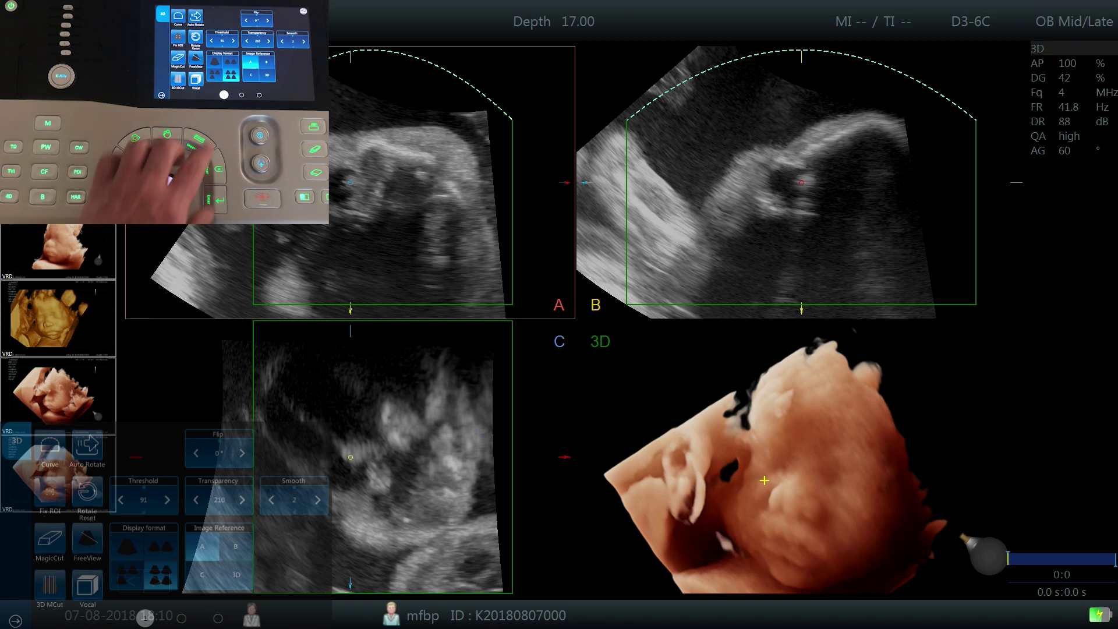
# Change the render mode of the 3D image to Grad Light
pyautogui.moveTo(268, 547); pyautogui.dragTo(8, 577)
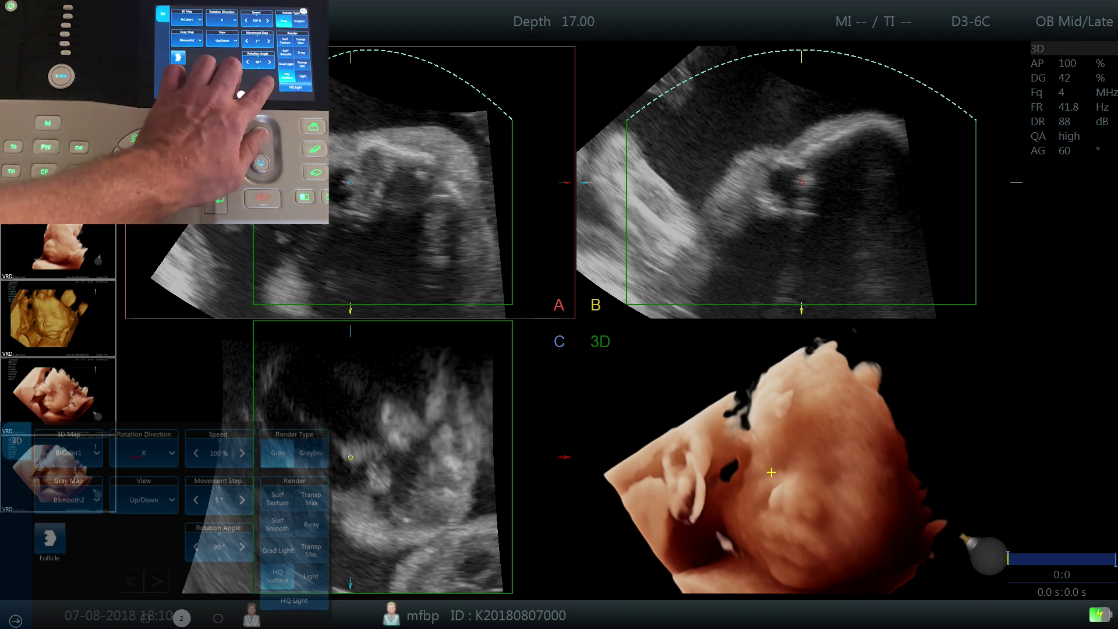
pyautogui.click(278, 550)
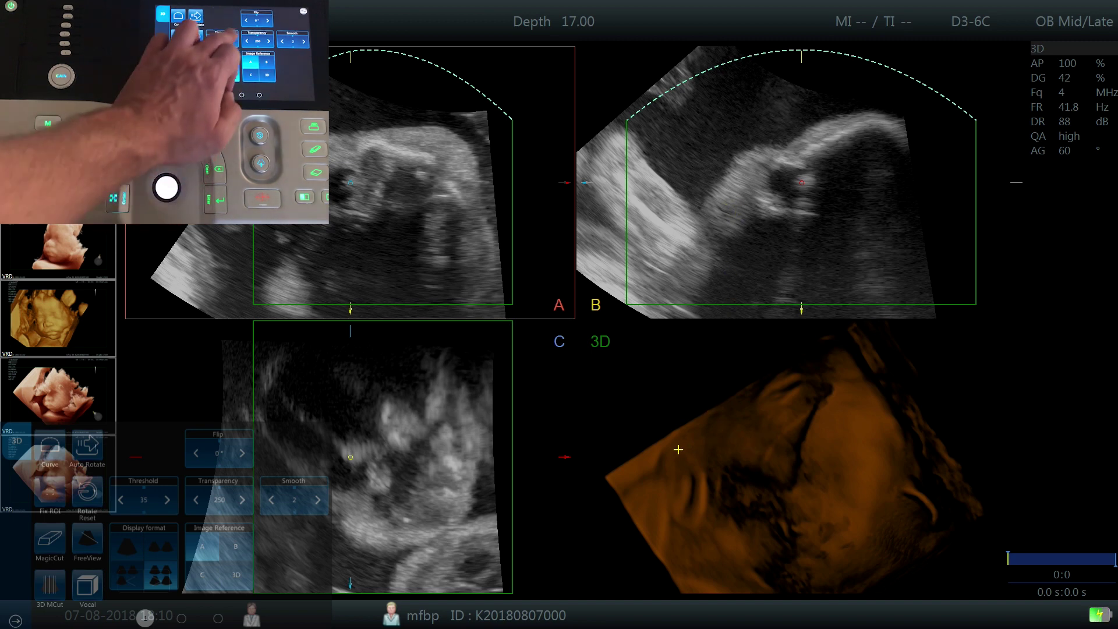
# Raise the threshold gradually beyond 99 to clear noise around the face, and lower it again by two increments
pyautogui.click(167, 500)
pyautogui.click(168, 500)
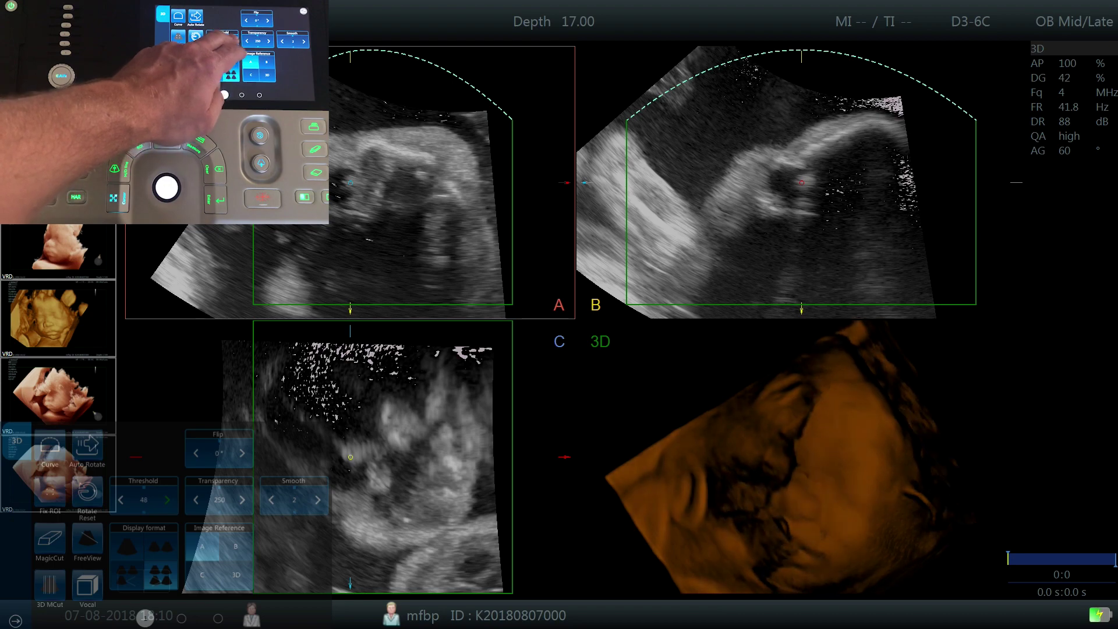
pyautogui.click(167, 500)
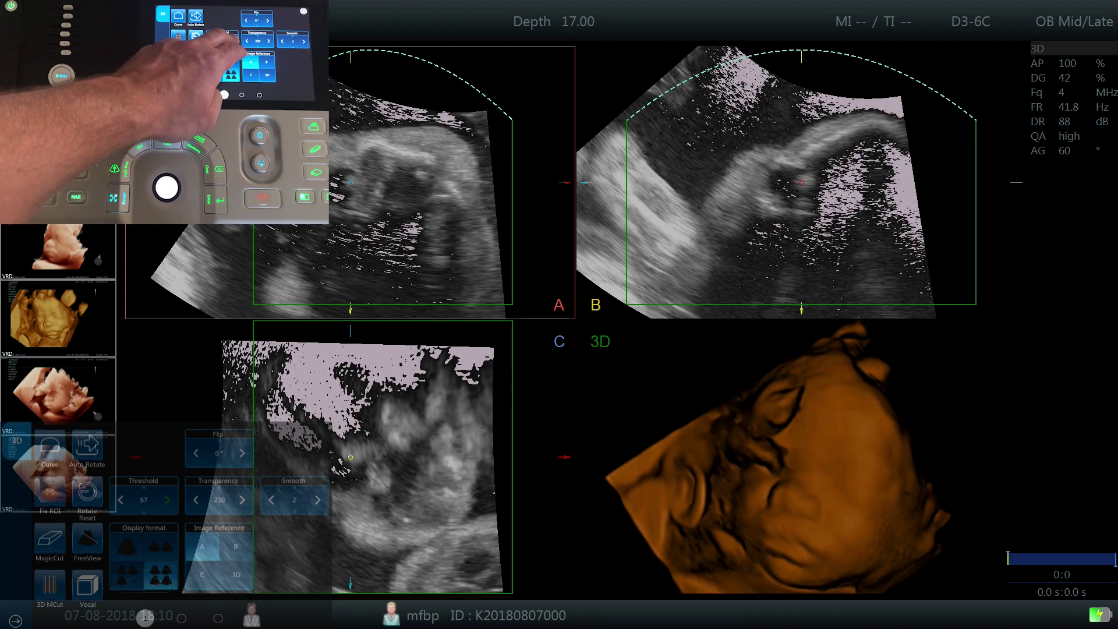
pyautogui.click(167, 500)
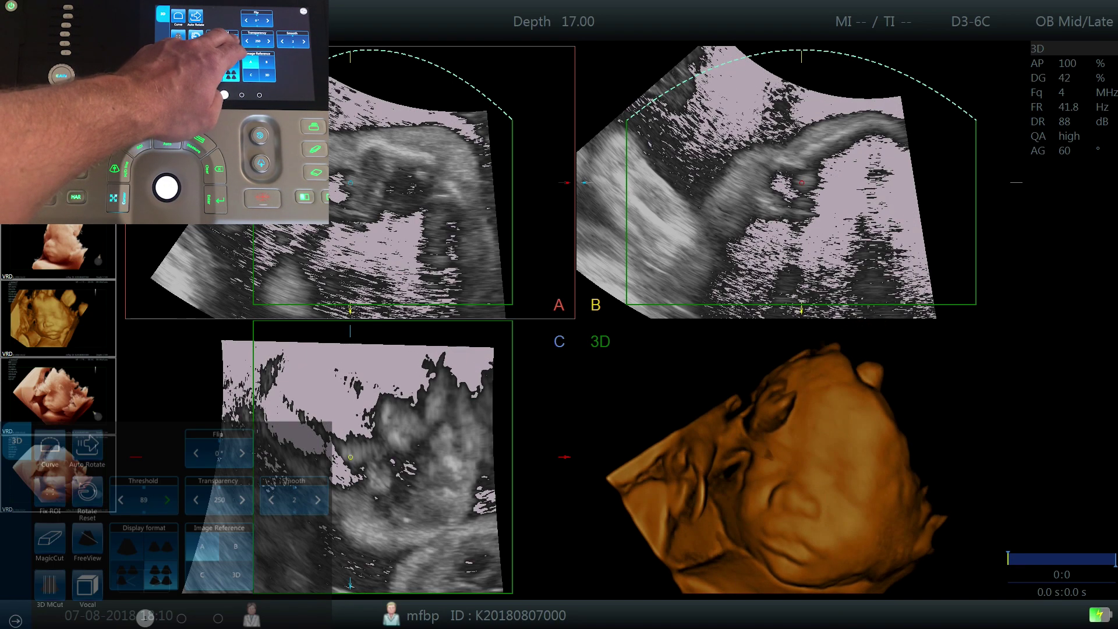
pyautogui.click(167, 499)
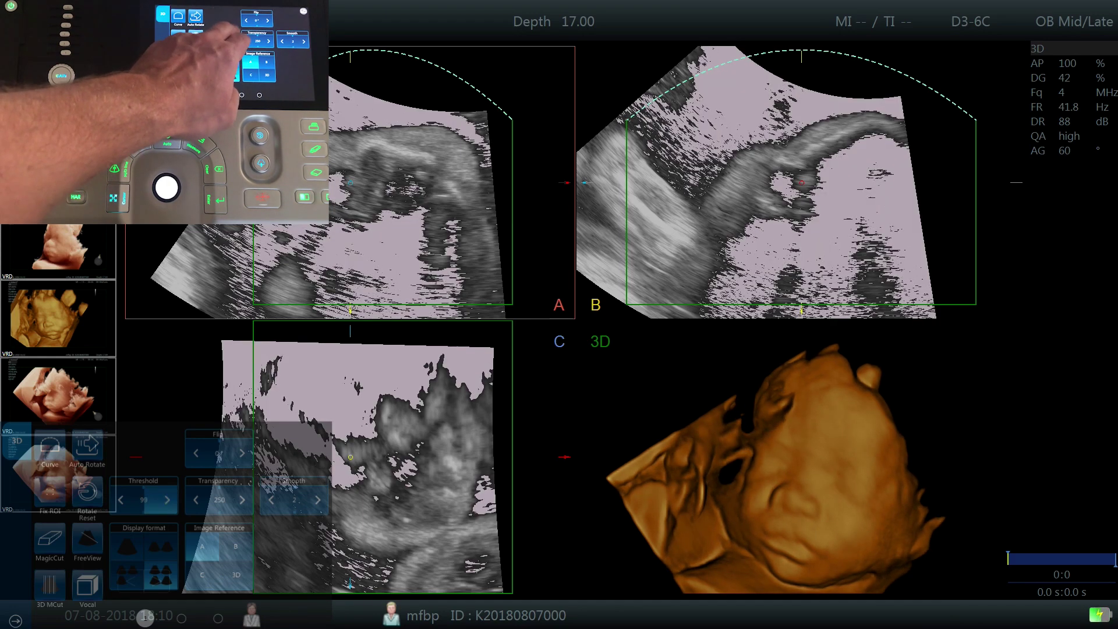
pyautogui.click(167, 500)
pyautogui.click(121, 500)
pyautogui.click(121, 499)
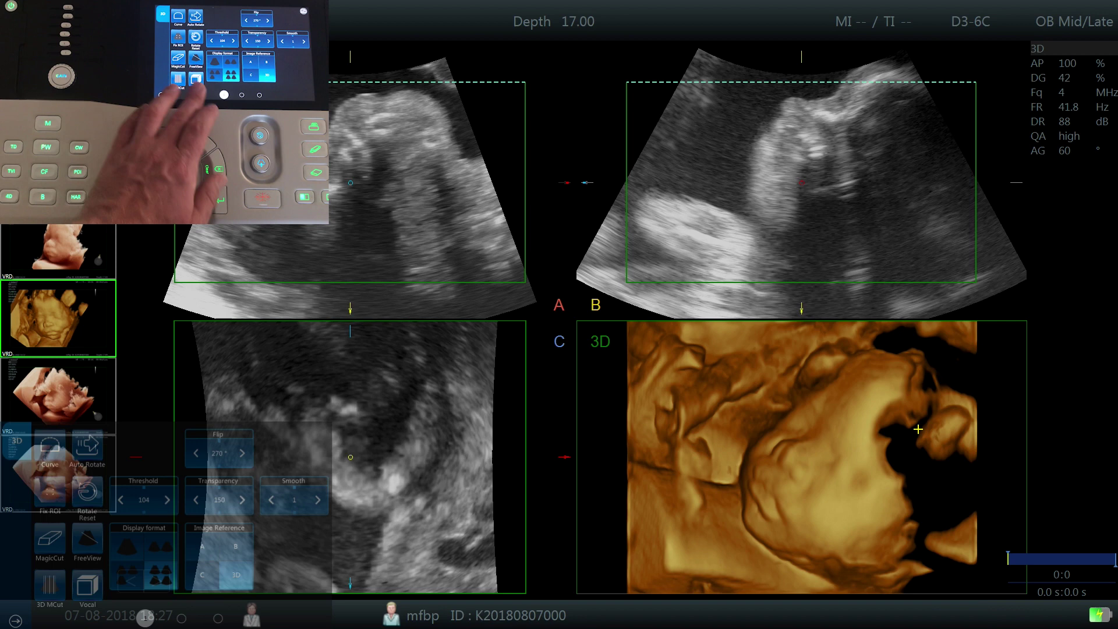
# Use Curve with plane B as reference to bend the region of interest's upper boundary upward over the head, and finish curve editing
pyautogui.click(178, 17)
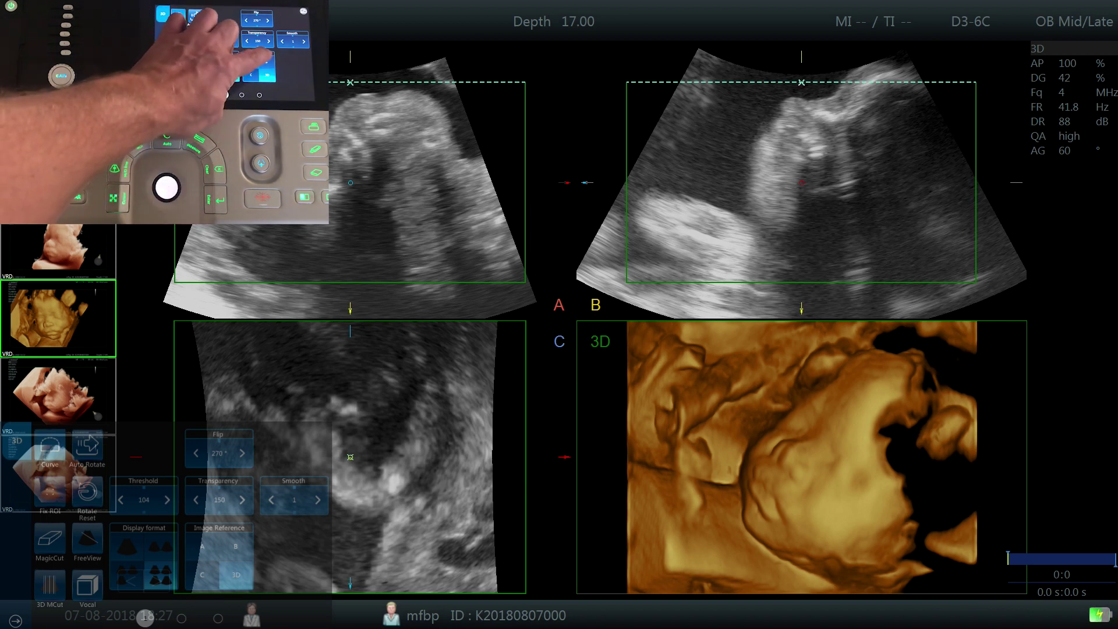
pyautogui.click(267, 62)
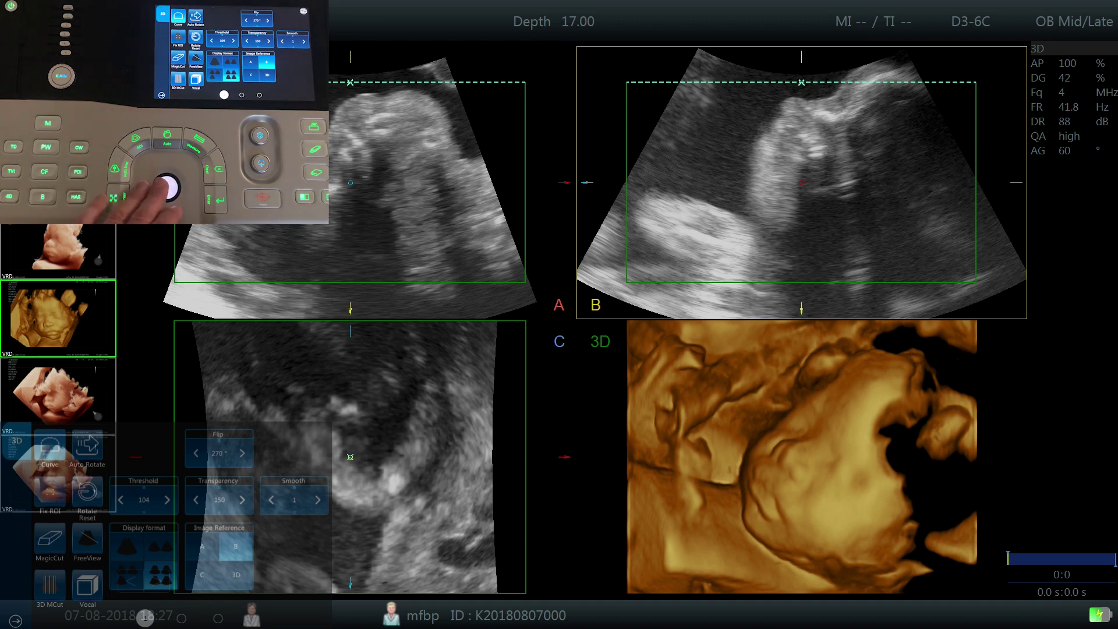
pyautogui.moveTo(801, 82); pyautogui.dragTo(863, 61)
pyautogui.moveTo(350, 61)
pyautogui.mouseDown()
pyautogui.moveTo(350, 49)
pyautogui.moveTo(350, 98)
pyautogui.moveTo(350, 52)
pyautogui.mouseUp()
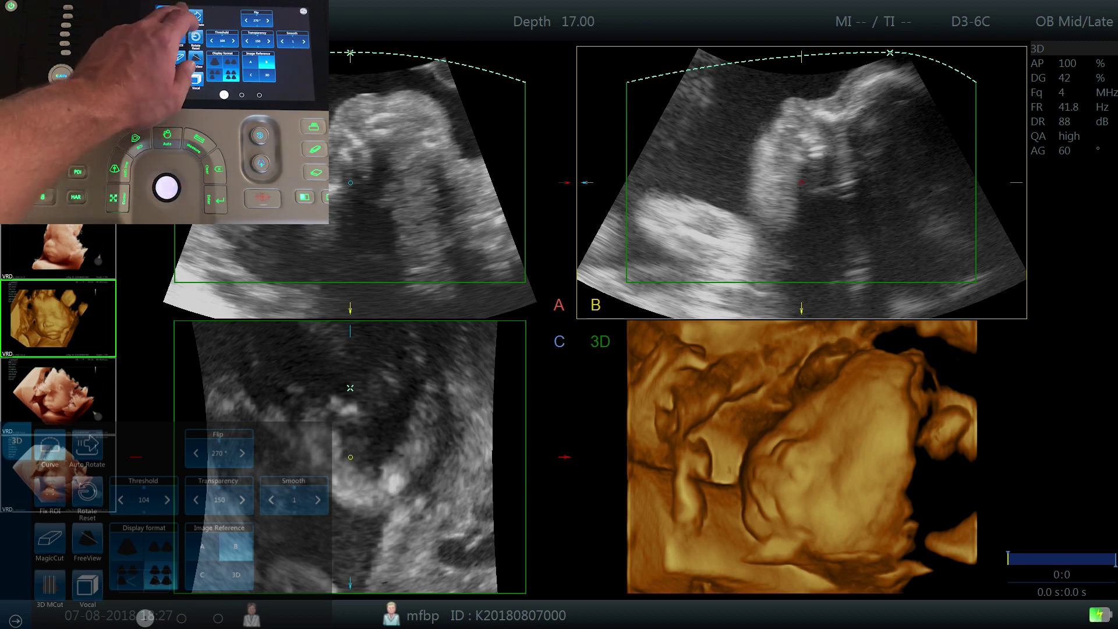
pyautogui.click(50, 451)
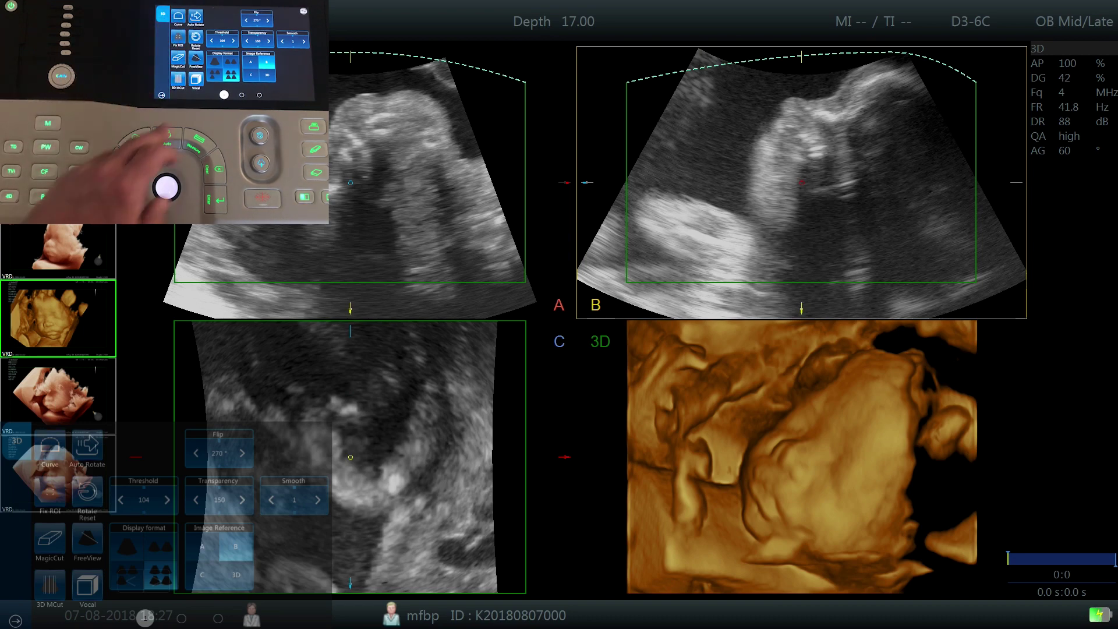
# Bring up the touch-screen image view and rotate the 3D rendering to angle the face
pyautogui.moveTo(297, 562); pyautogui.dragTo(35, 568)
pyautogui.moveTo(198, 576); pyautogui.dragTo(35, 574)
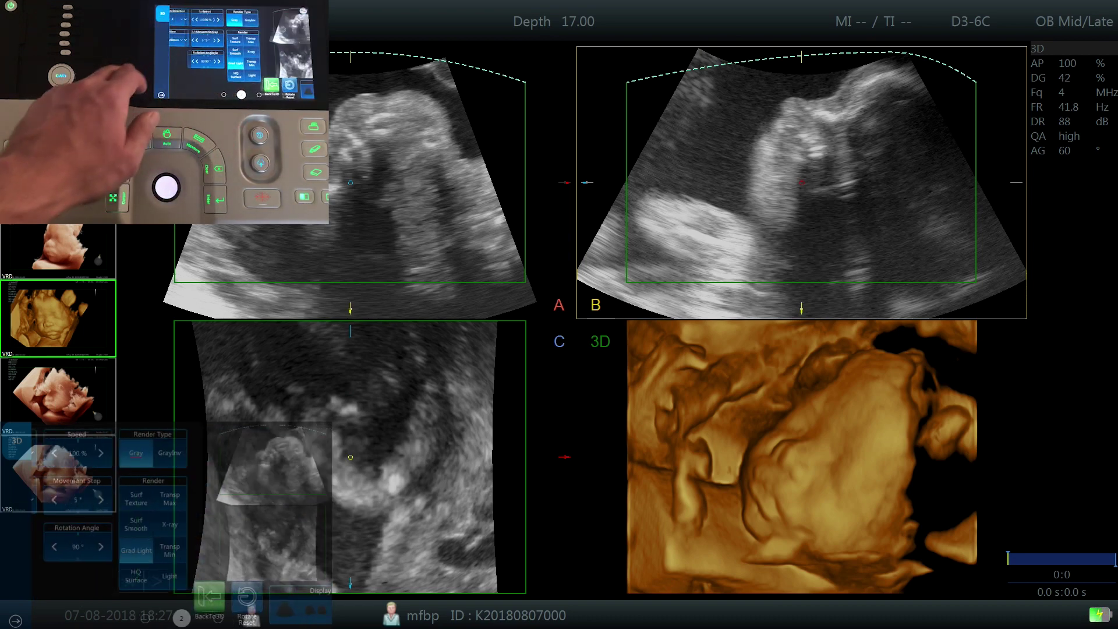
pyautogui.click(224, 554)
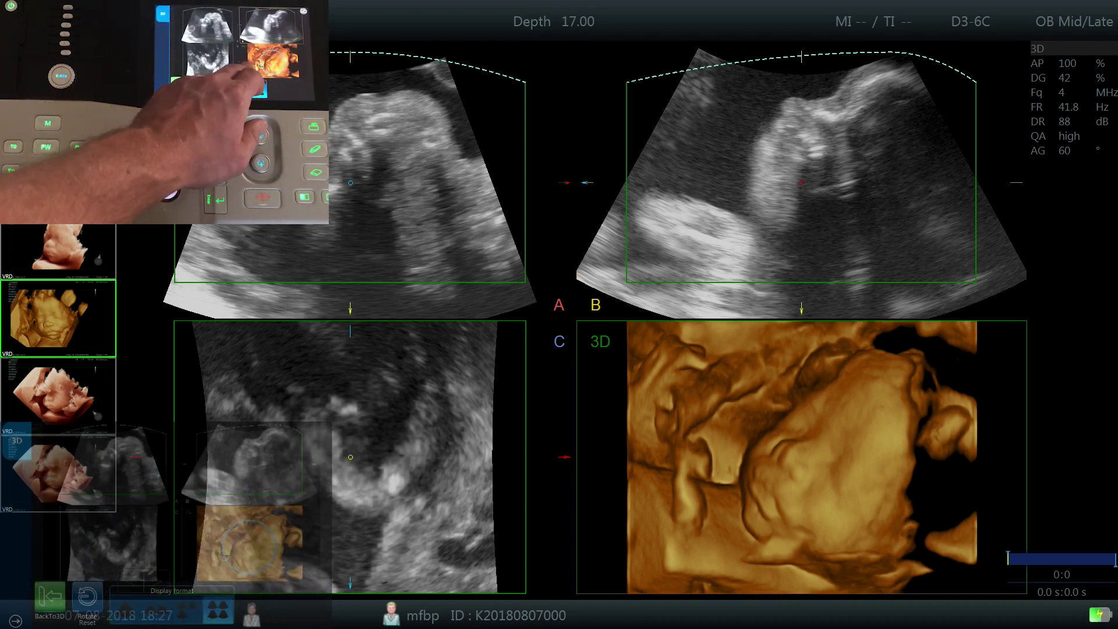
pyautogui.moveTo(224, 555); pyautogui.dragTo(233, 568)
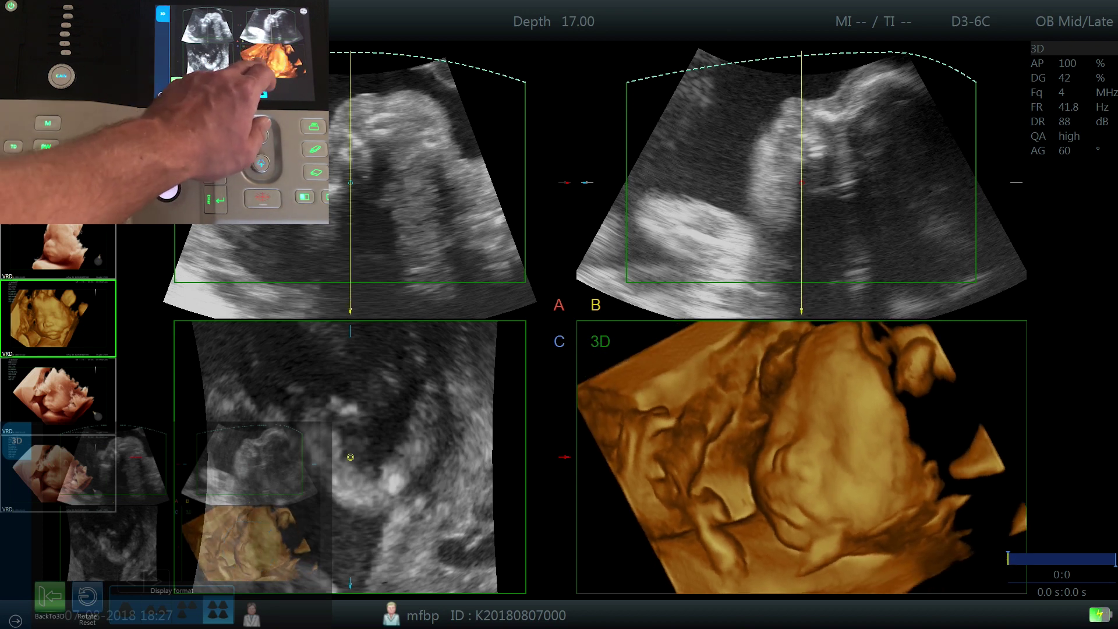
pyautogui.moveTo(237, 567)
pyautogui.mouseDown()
pyautogui.moveTo(290, 574)
pyautogui.moveTo(227, 568)
pyautogui.mouseUp()
# Lower and raise the gain repeatedly to compare its effect on the planes and the 3D rendering
pyautogui.scroll(-1, 801, 457)
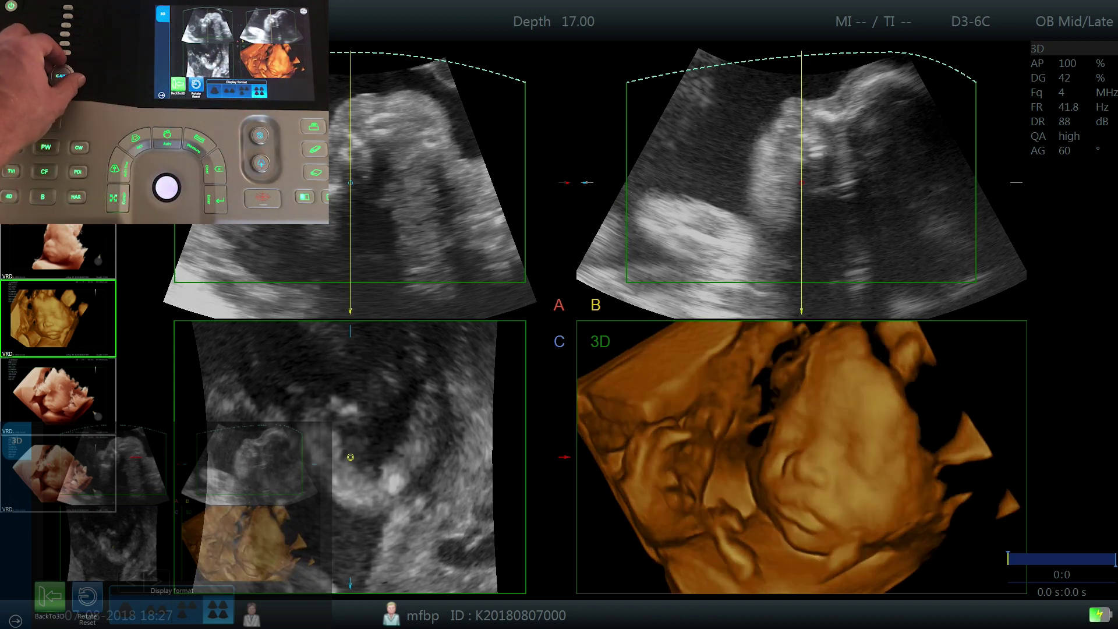
pyautogui.scroll(-2, 802, 458)
pyautogui.scroll(-1, 801, 457)
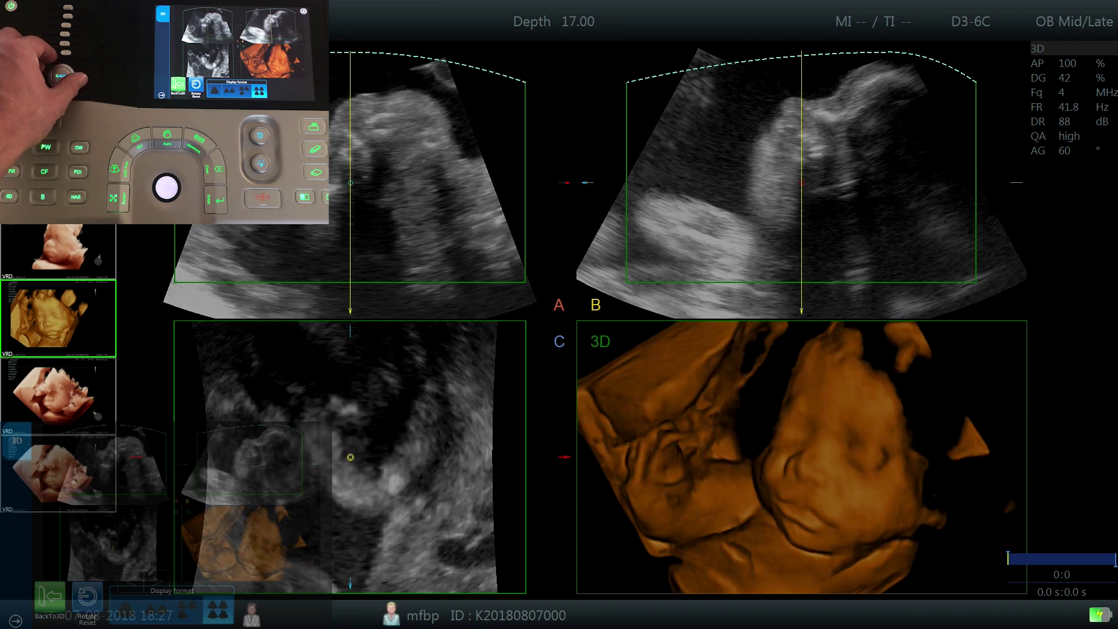
pyautogui.scroll(2, 801, 457)
pyautogui.scroll(3, 801, 457)
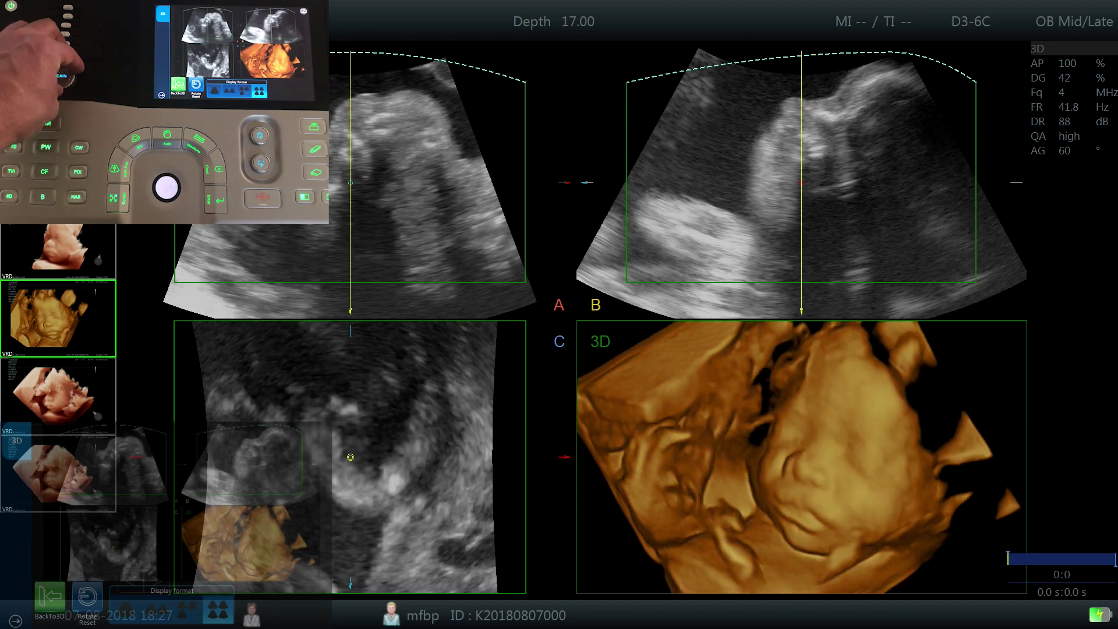
pyautogui.scroll(-3, 802, 457)
pyautogui.scroll(3, 802, 457)
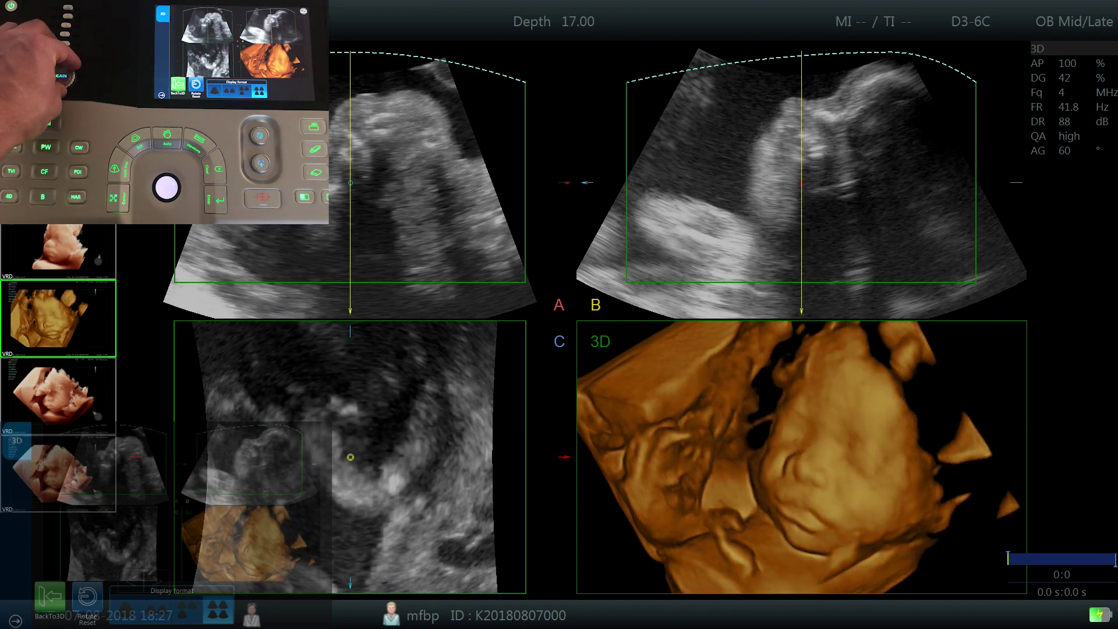
pyautogui.scroll(-1, 801, 457)
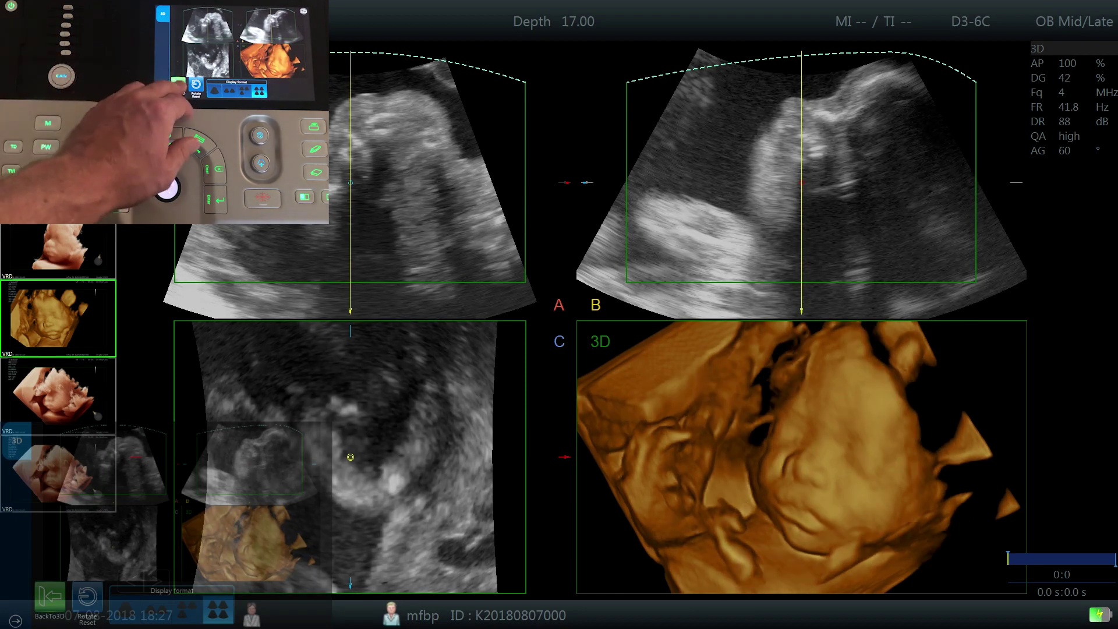
# Return to the 3D controls and lower the threshold to 101
pyautogui.click(49, 597)
pyautogui.click(120, 500)
pyautogui.click(120, 500)
pyautogui.click(120, 500)
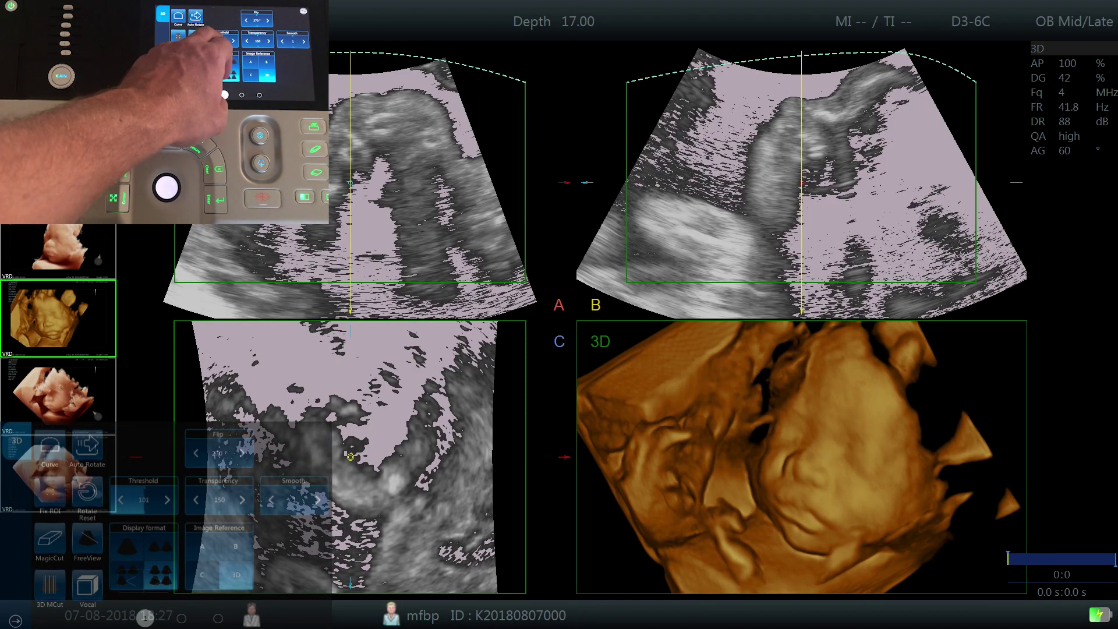
# Lower the threshold several steps to compare its effect on the planes and the rendering, and return it to 101
pyautogui.click(121, 500)
pyautogui.click(120, 500)
pyautogui.click(121, 500)
pyautogui.click(120, 499)
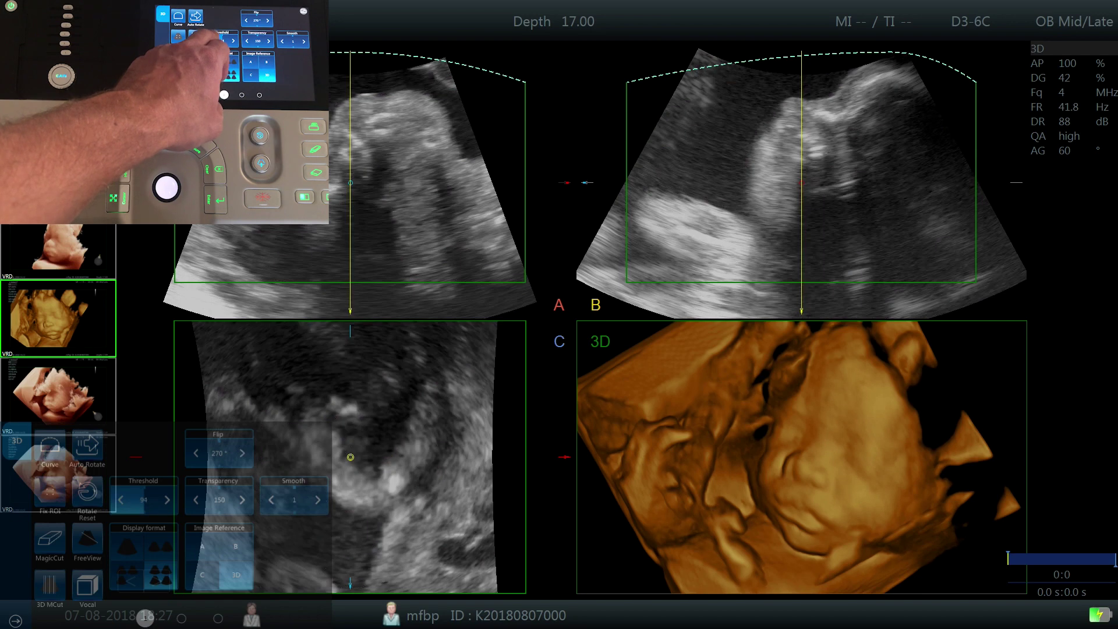
pyautogui.click(120, 500)
pyautogui.click(120, 500)
pyautogui.click(121, 499)
pyautogui.click(167, 499)
pyautogui.click(167, 499)
pyautogui.click(167, 500)
pyautogui.click(167, 500)
pyautogui.click(167, 500)
pyautogui.click(167, 500)
pyautogui.click(167, 500)
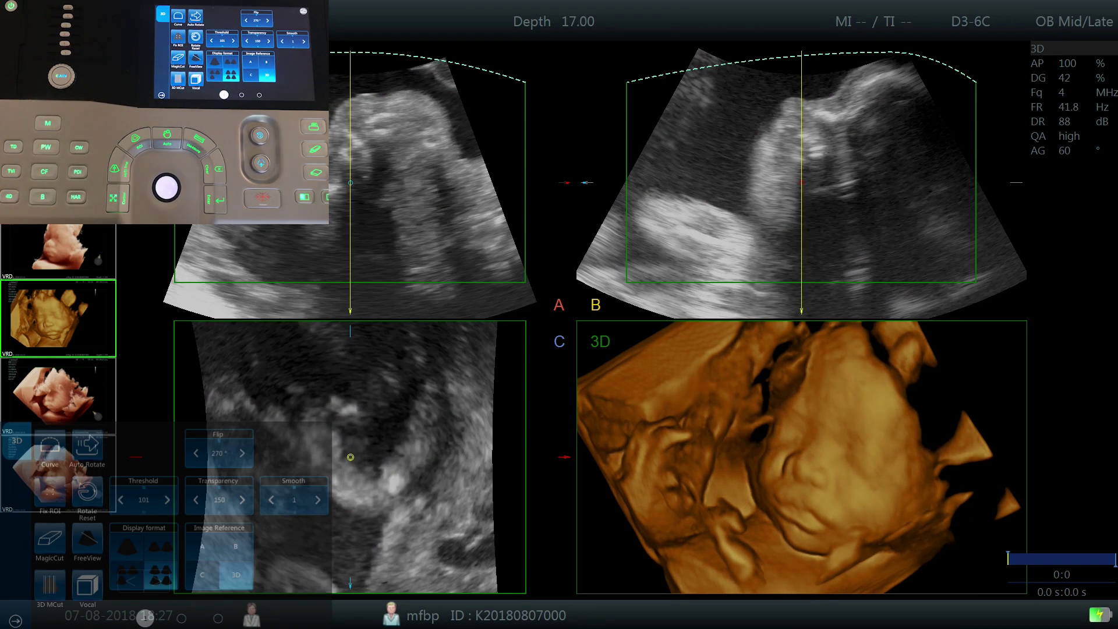
# Sweep the transparency through its range to compare how solid the 3D face looks, and set it to 250
pyautogui.click(268, 41)
pyautogui.click(268, 41)
pyautogui.click(269, 41)
pyautogui.click(269, 40)
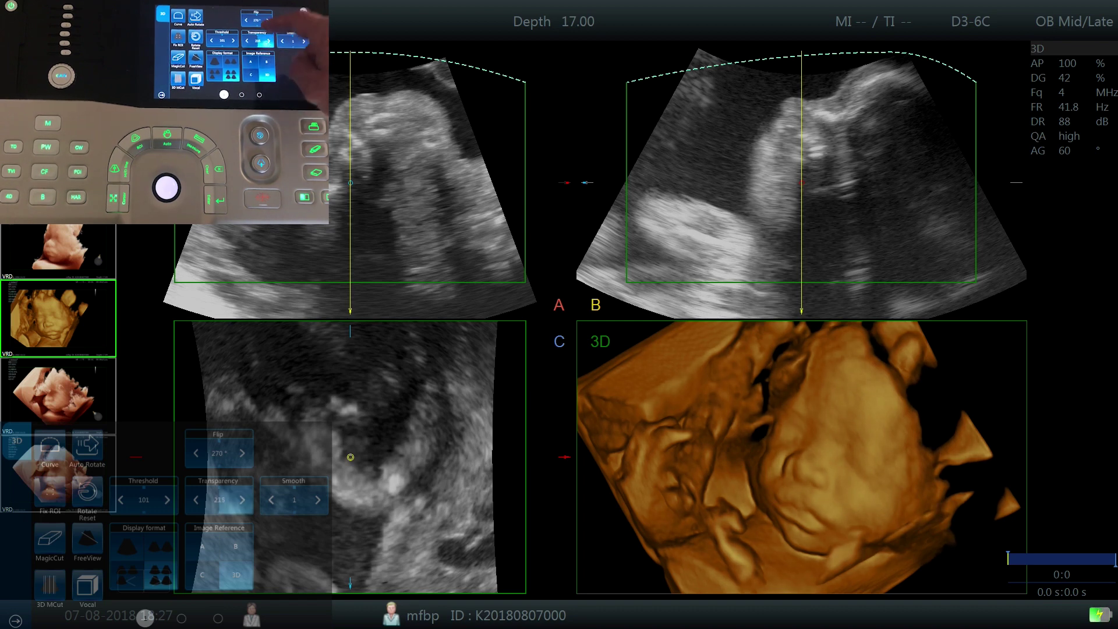
pyautogui.click(268, 41)
pyautogui.click(269, 41)
pyautogui.click(269, 41)
pyautogui.click(269, 41)
pyautogui.click(268, 41)
pyautogui.click(269, 41)
pyautogui.click(268, 41)
pyautogui.click(269, 41)
pyautogui.click(268, 41)
pyautogui.click(268, 41)
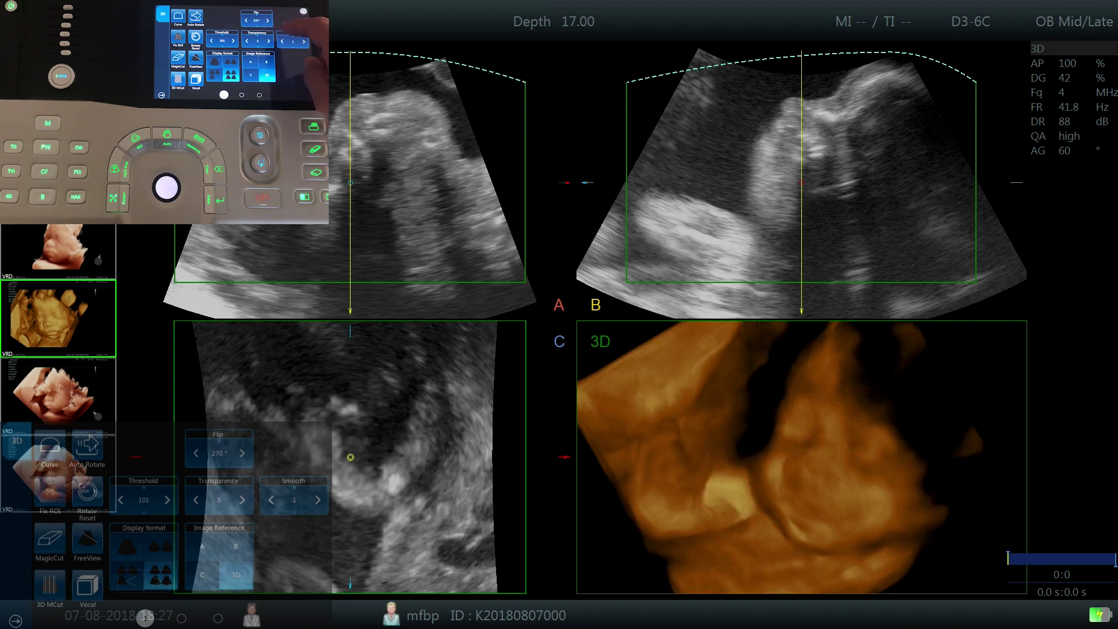
pyautogui.click(246, 41)
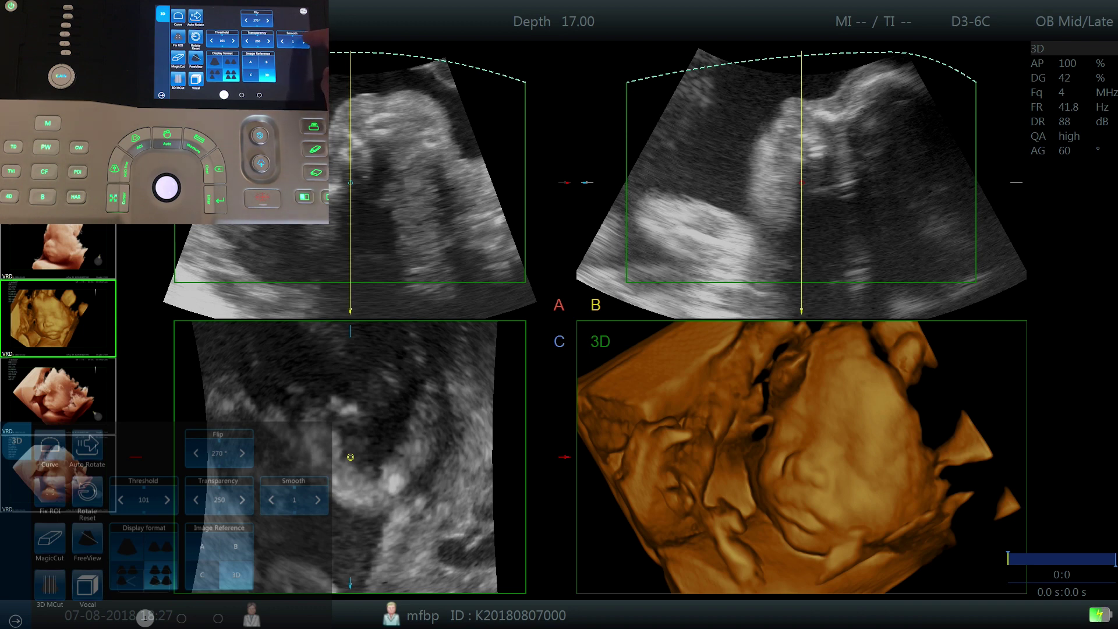
# Set the smoothing of the 3D rendering to 2
pyautogui.click(304, 41)
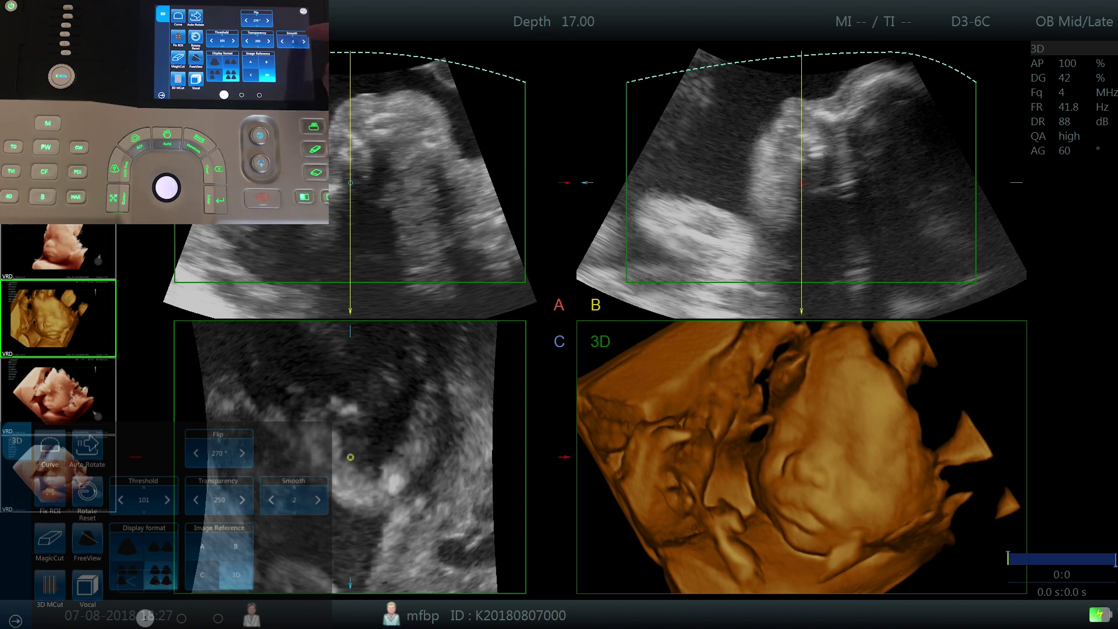
pyautogui.scroll(1, 61, 77)
pyautogui.scroll(-1, 61, 76)
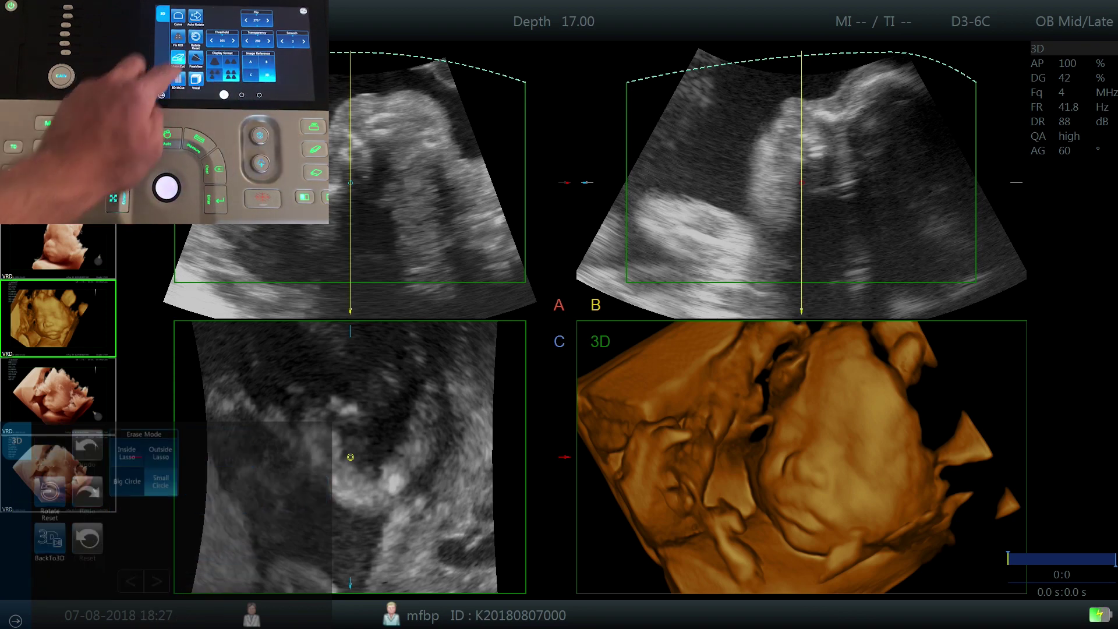
# Open MagicCut and use the Inside Lasso erase mode to remove the block of tissue along the left side of the head
pyautogui.click(50, 538)
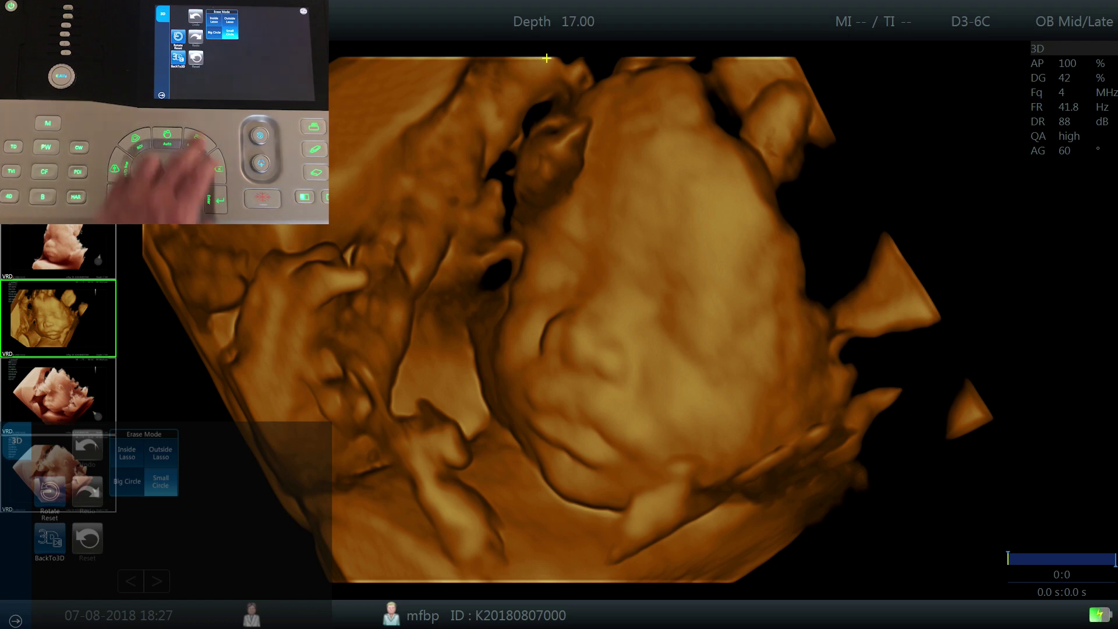
pyautogui.click(127, 453)
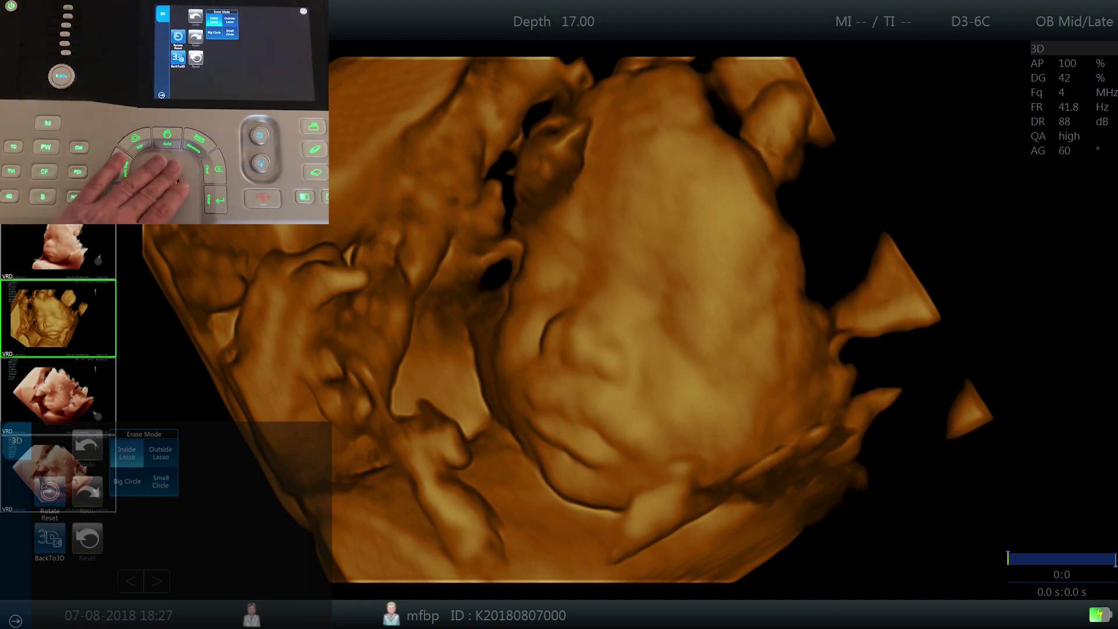
pyautogui.click(546, 68)
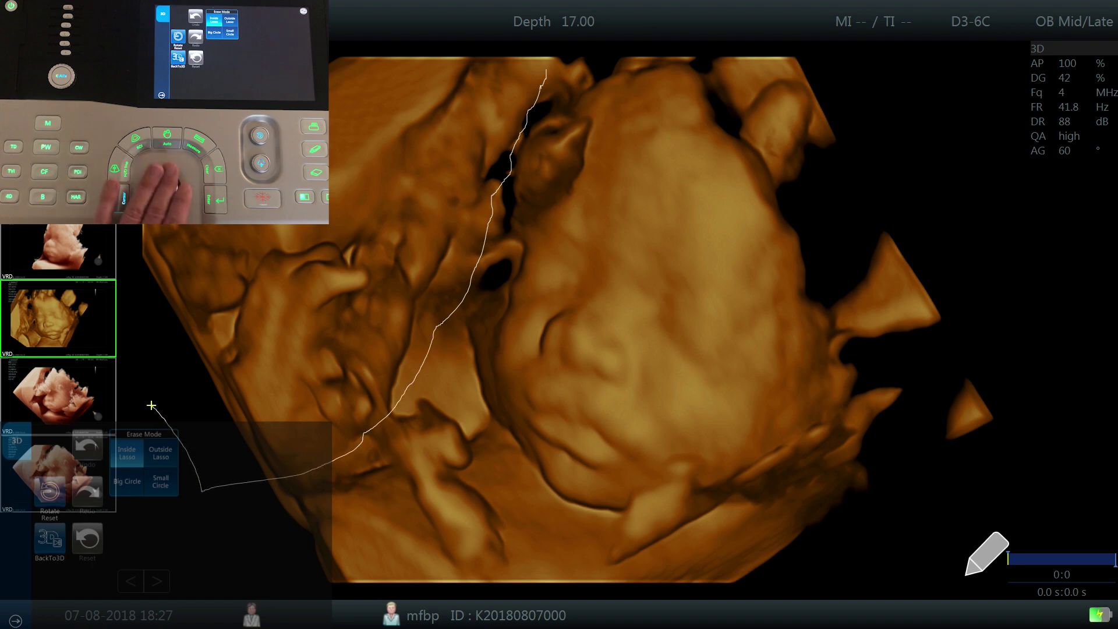
pyautogui.moveTo(141, 340); pyautogui.dragTo(136, 330)
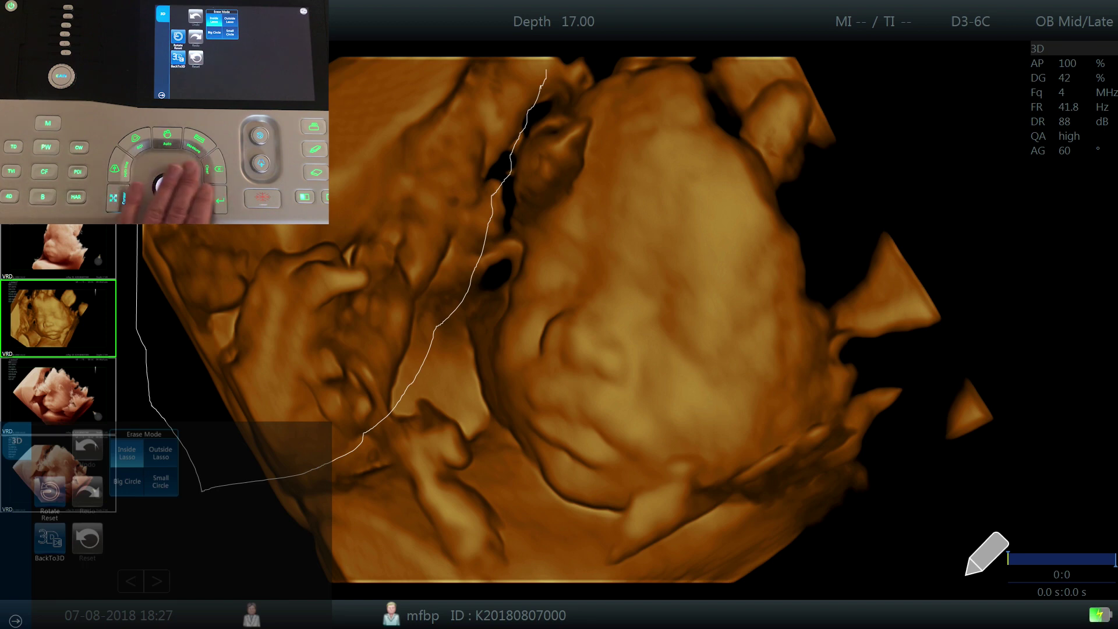
pyautogui.moveTo(329, 57); pyautogui.dragTo(547, 69)
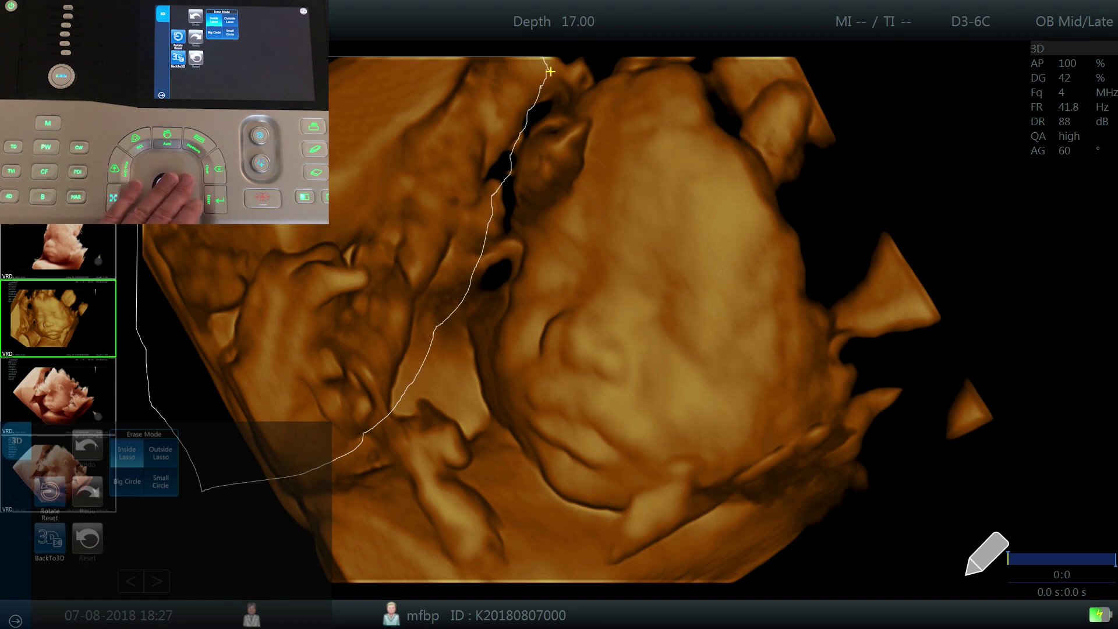
pyautogui.click(537, 73)
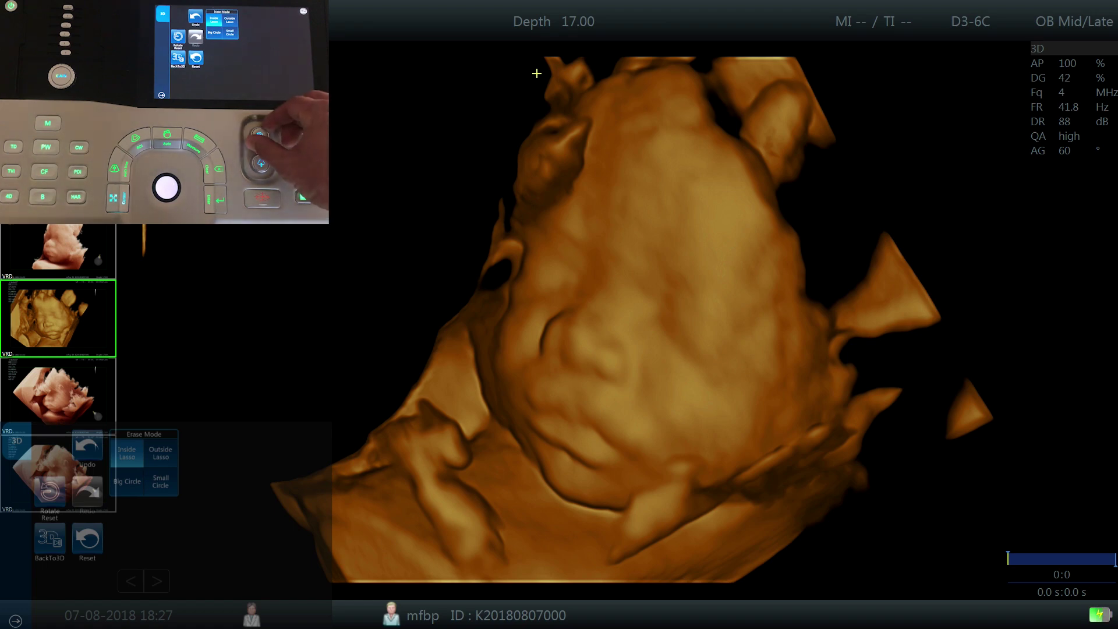
# Rotate the rendering until the loose fragment beside the head stands clear, and erase that fragment with the Inside Lasso
pyautogui.scroll(-6, 537, 72)
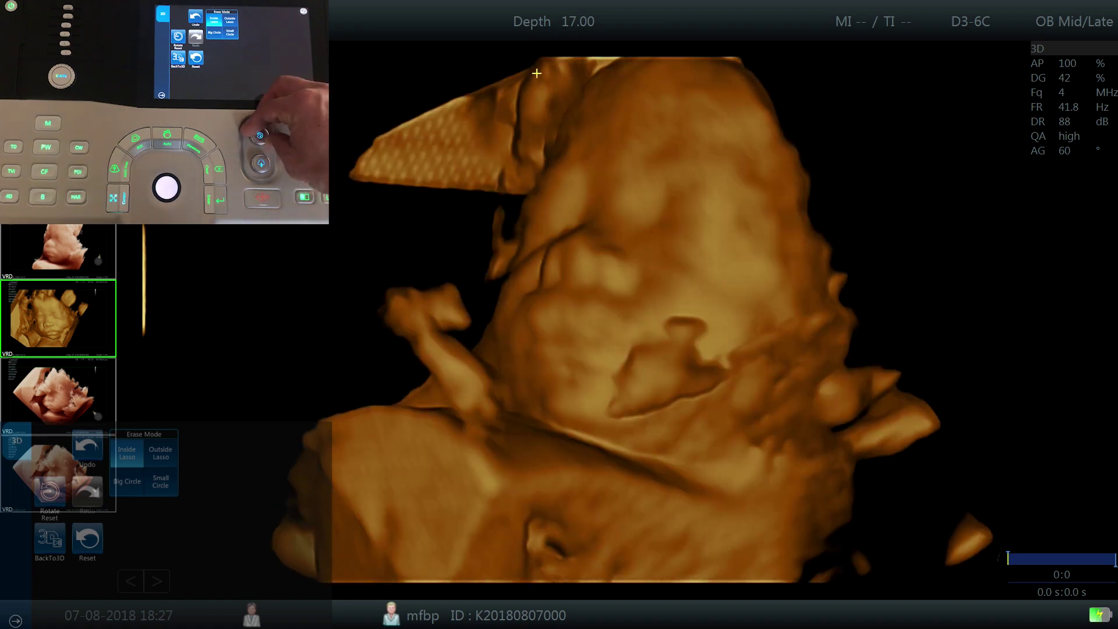
pyautogui.scroll(-3, 537, 72)
pyautogui.scroll(4, 536, 73)
pyautogui.scroll(-3, 536, 73)
pyautogui.scroll(-4, 537, 74)
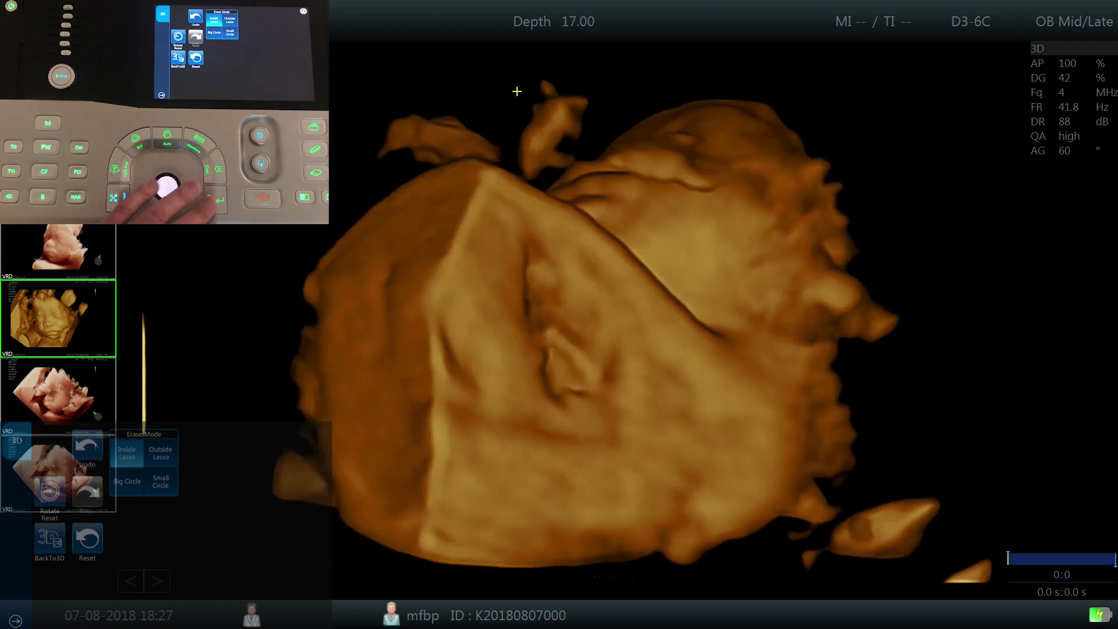
pyautogui.click(517, 92)
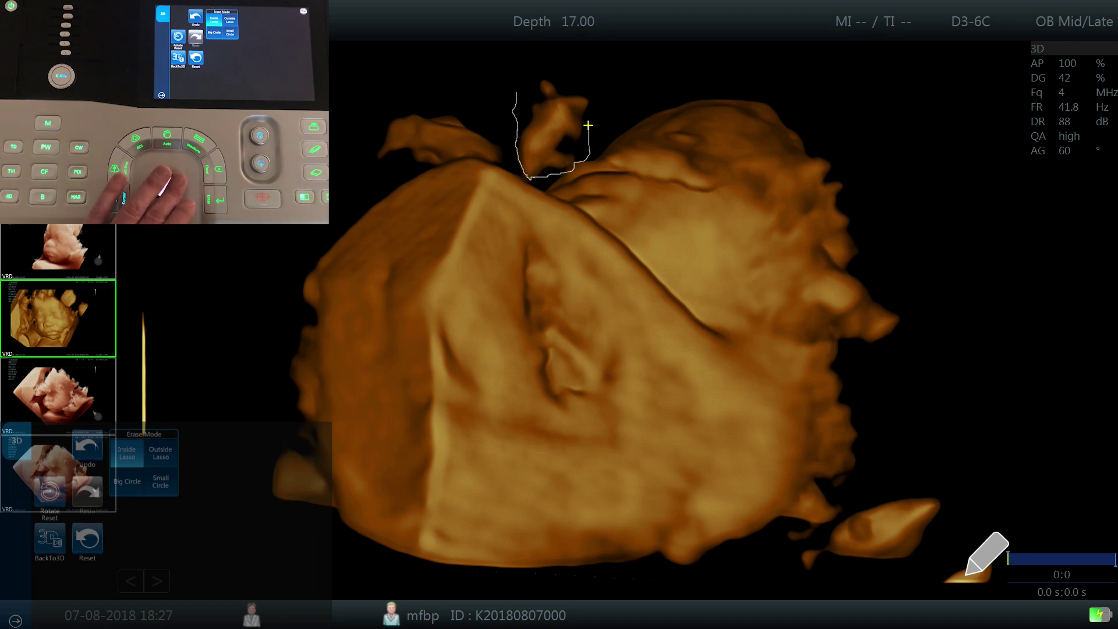
pyautogui.click(510, 107)
# Rotate the rendering back to face forward, and leave MagicCut for the four-image 3D display
pyautogui.scroll(-2, 510, 107)
pyautogui.scroll(6, 510, 107)
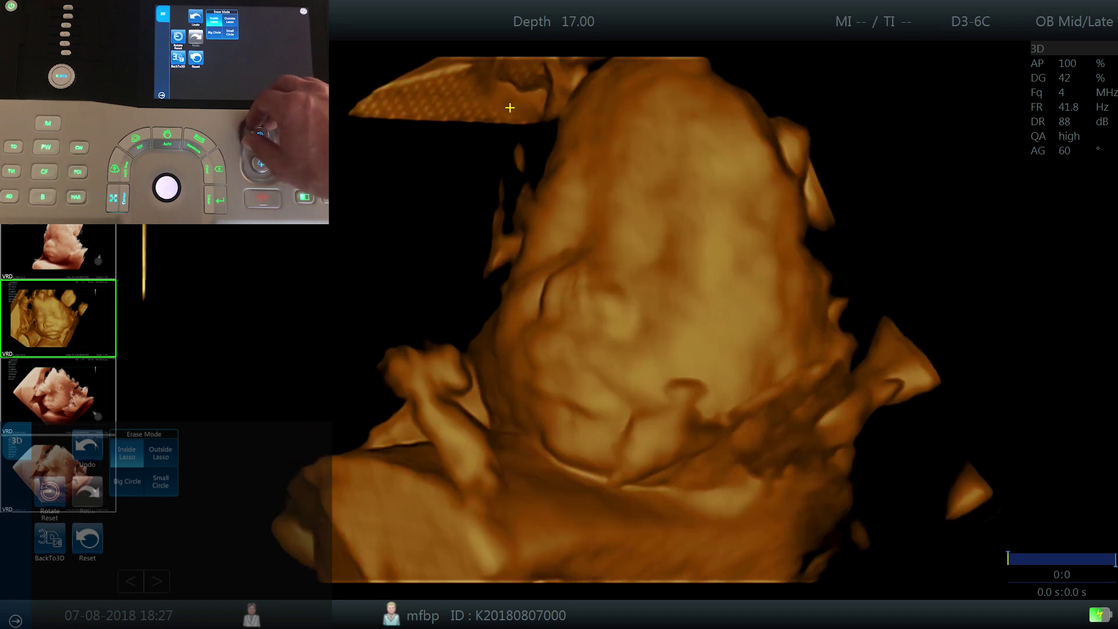
pyautogui.scroll(-8, 510, 107)
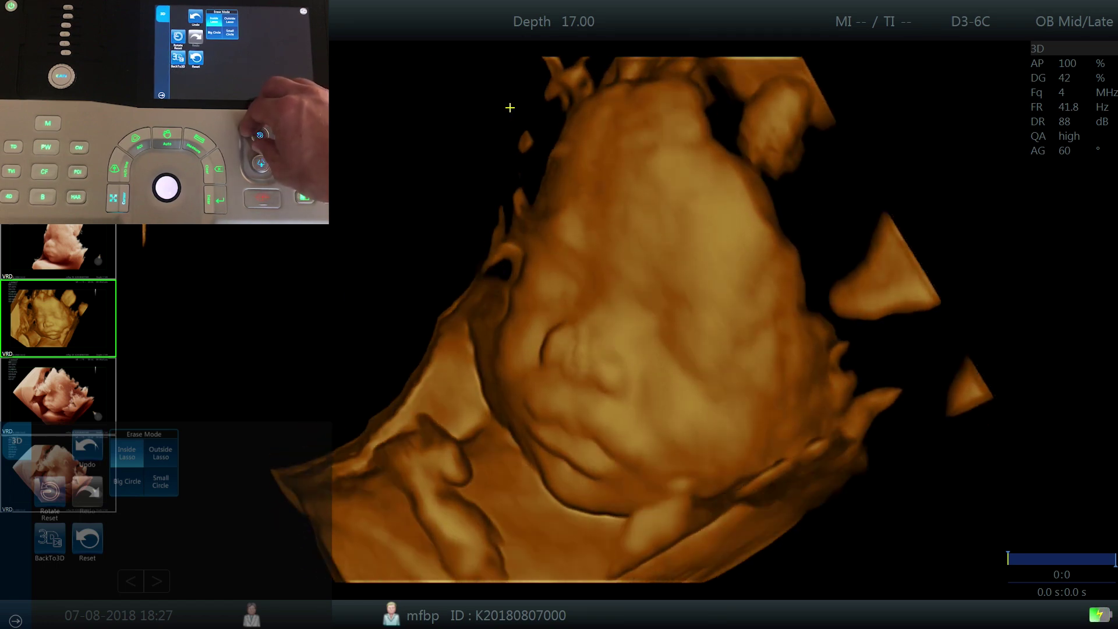
pyautogui.scroll(-8, 510, 107)
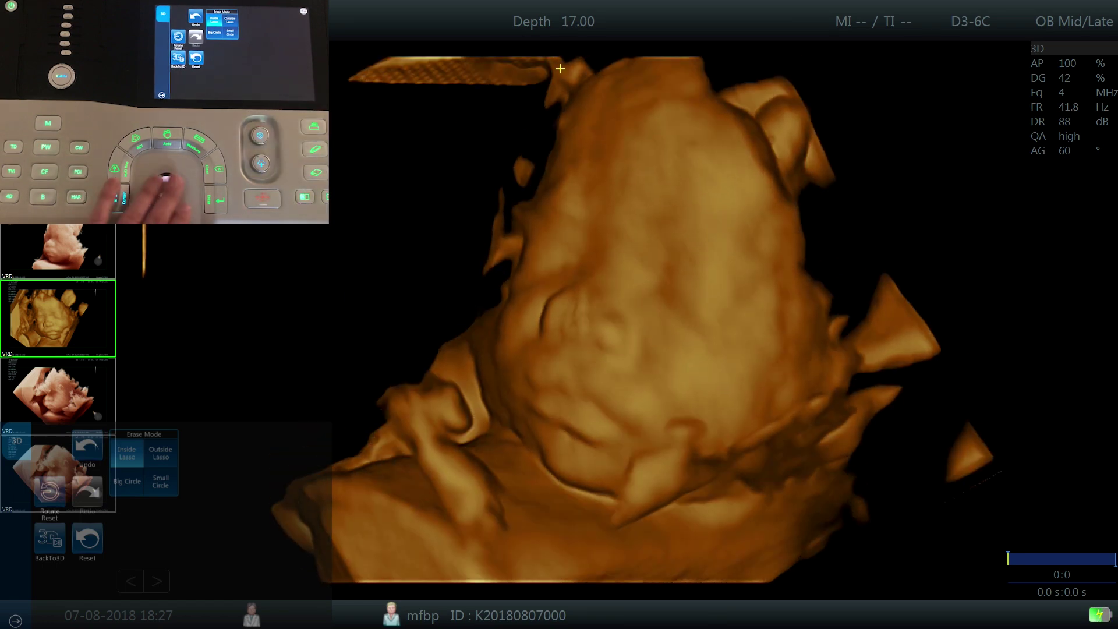
pyautogui.click(661, 89)
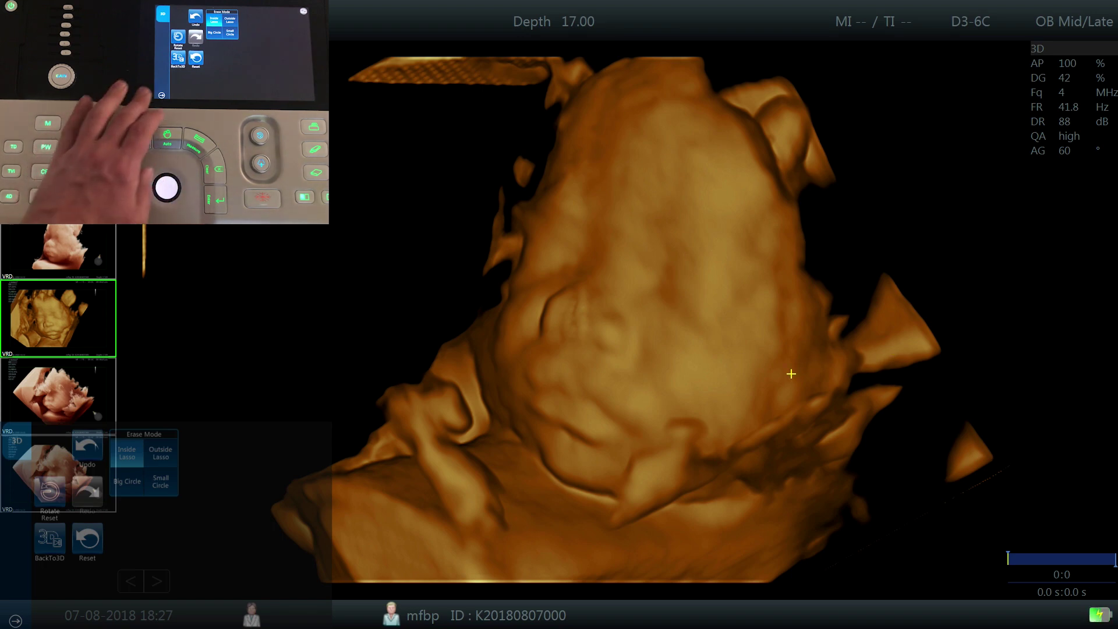
pyautogui.click(16, 621)
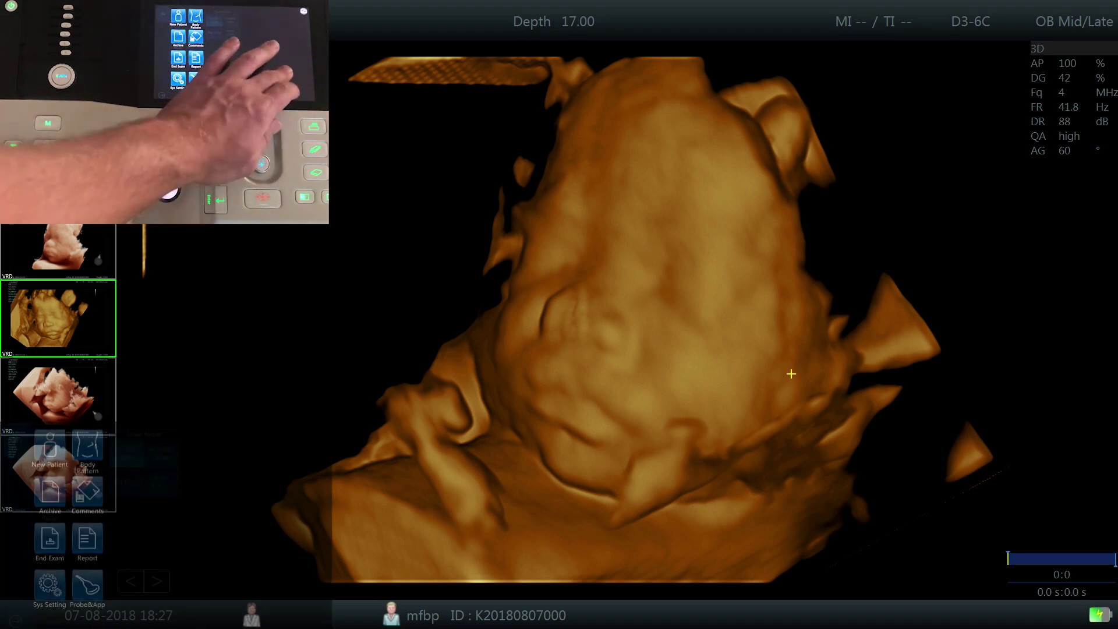
pyautogui.click(256, 530)
pyautogui.click(177, 58)
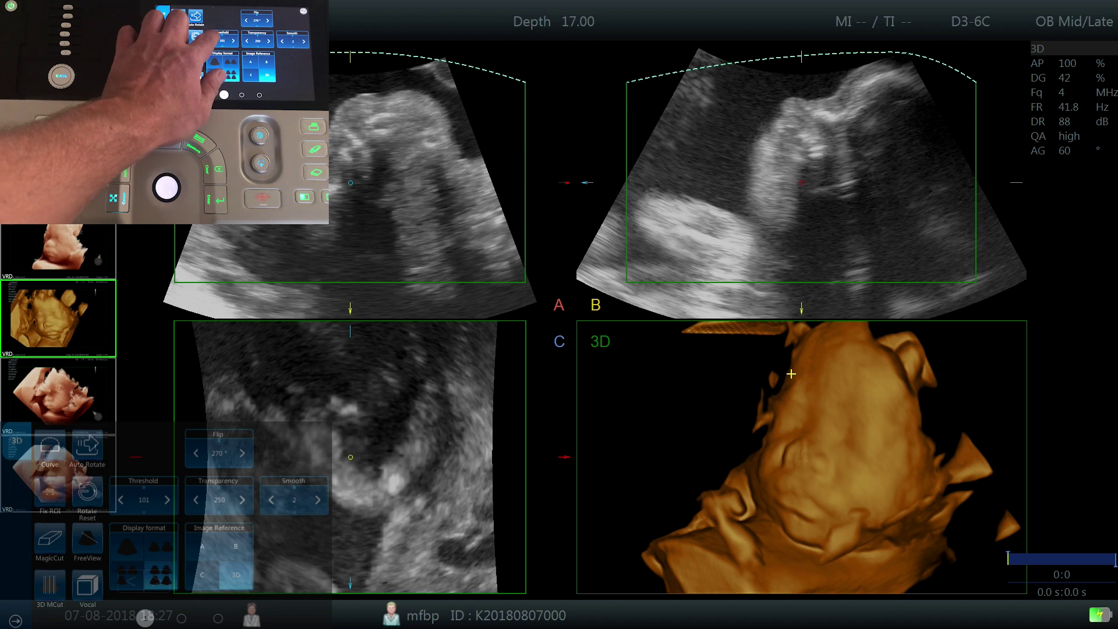
# Lower the threshold to see more noise in the rendering, and raise it to 116 for a cleaner face
pyautogui.click(120, 500)
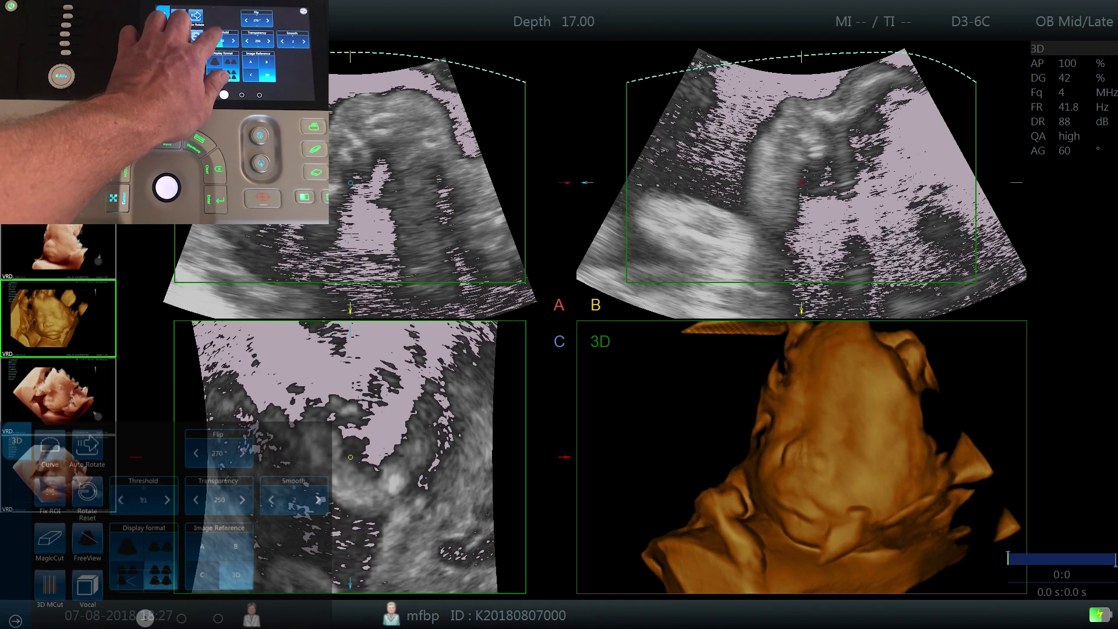
pyautogui.click(168, 500)
pyautogui.click(233, 41)
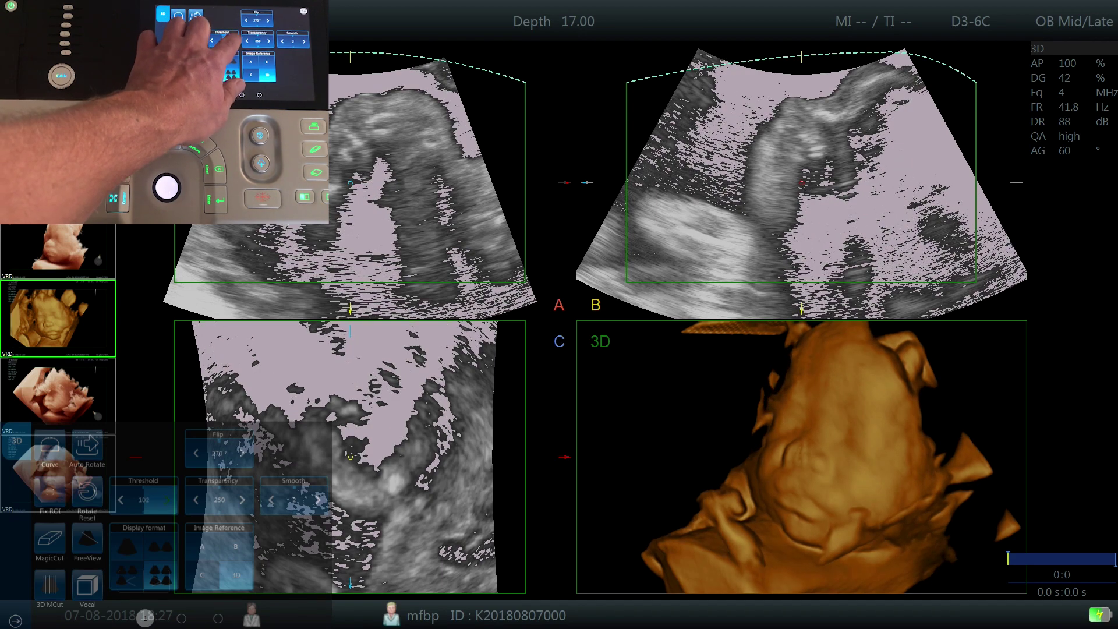
pyautogui.click(233, 41)
pyautogui.click(233, 41)
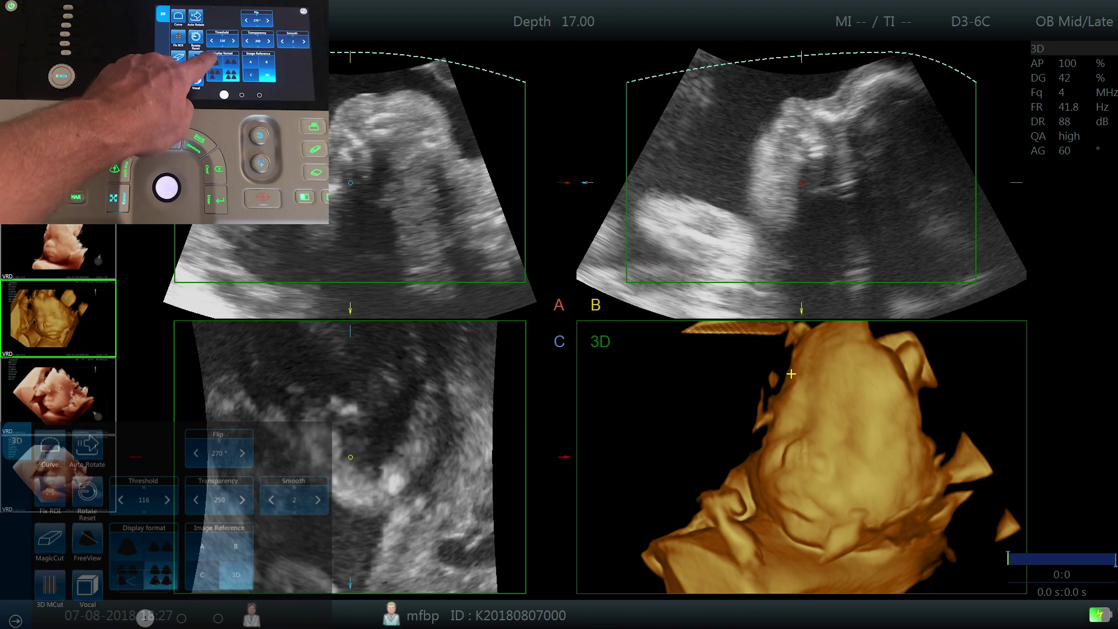
# Show only the 3D rendering in the single display format, rotate the face to the front, and save the image
pyautogui.click(215, 60)
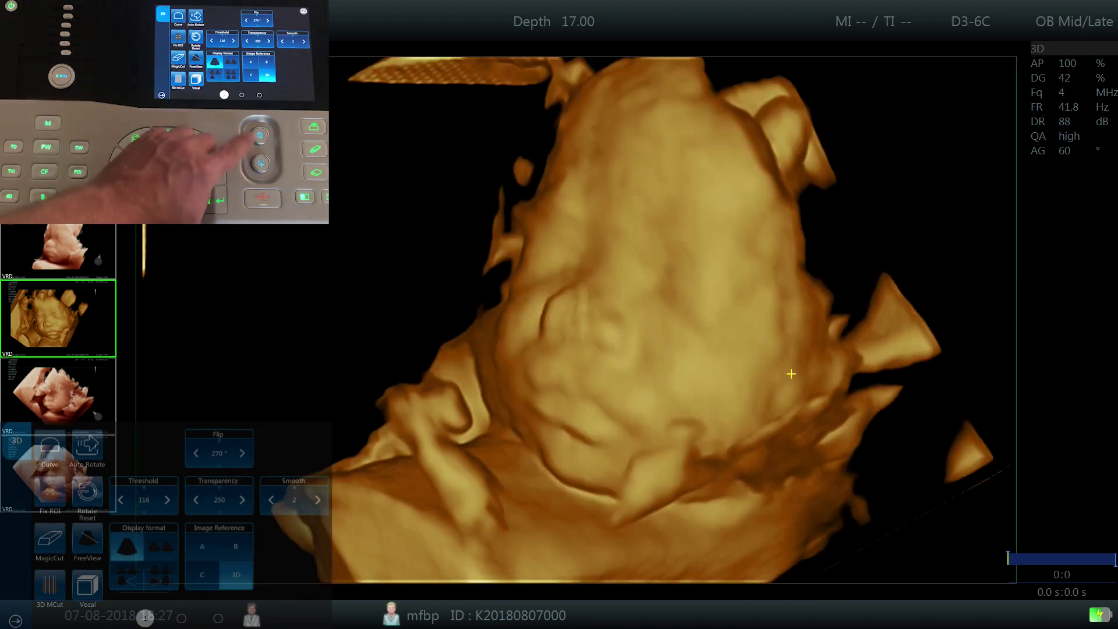
pyautogui.moveTo(278, 75); pyautogui.dragTo(235, 68)
pyautogui.click(178, 59)
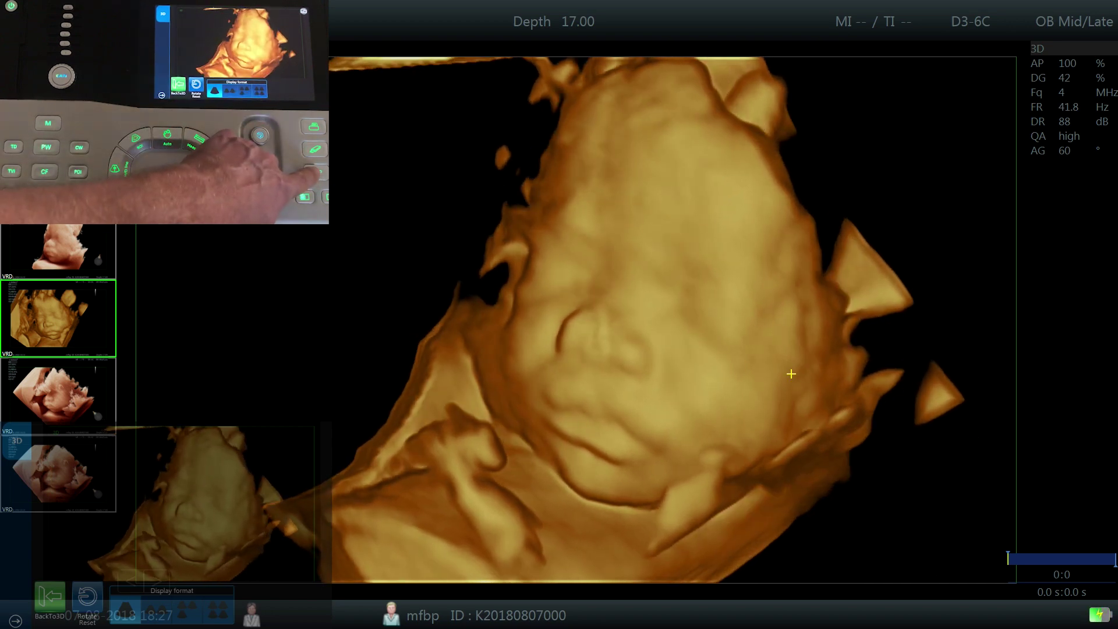
pyautogui.hotkey('ctrl', 's')
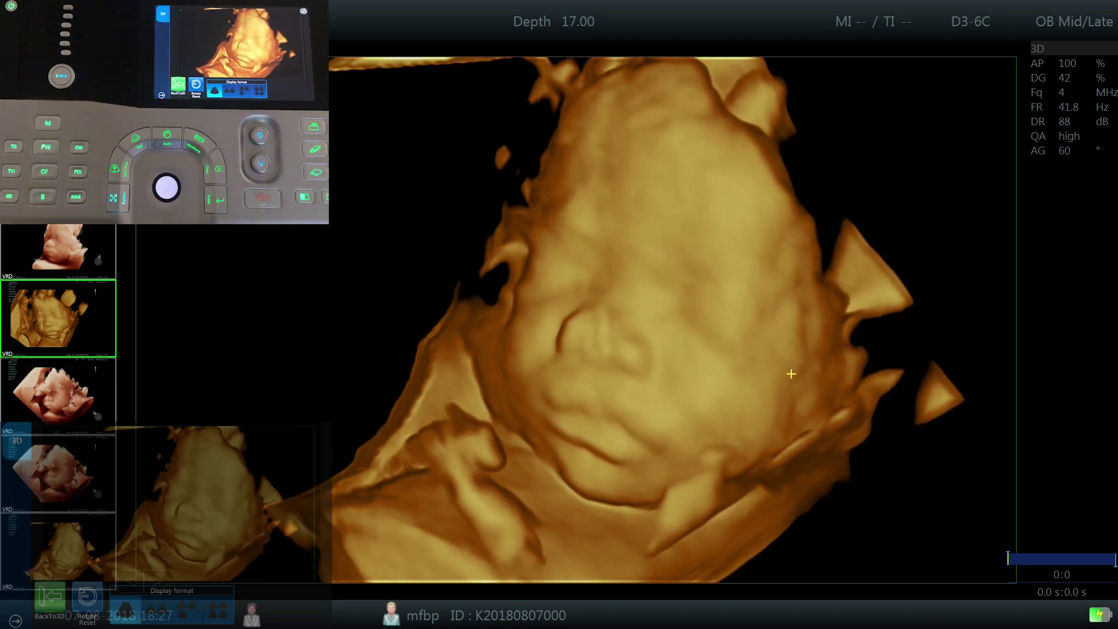